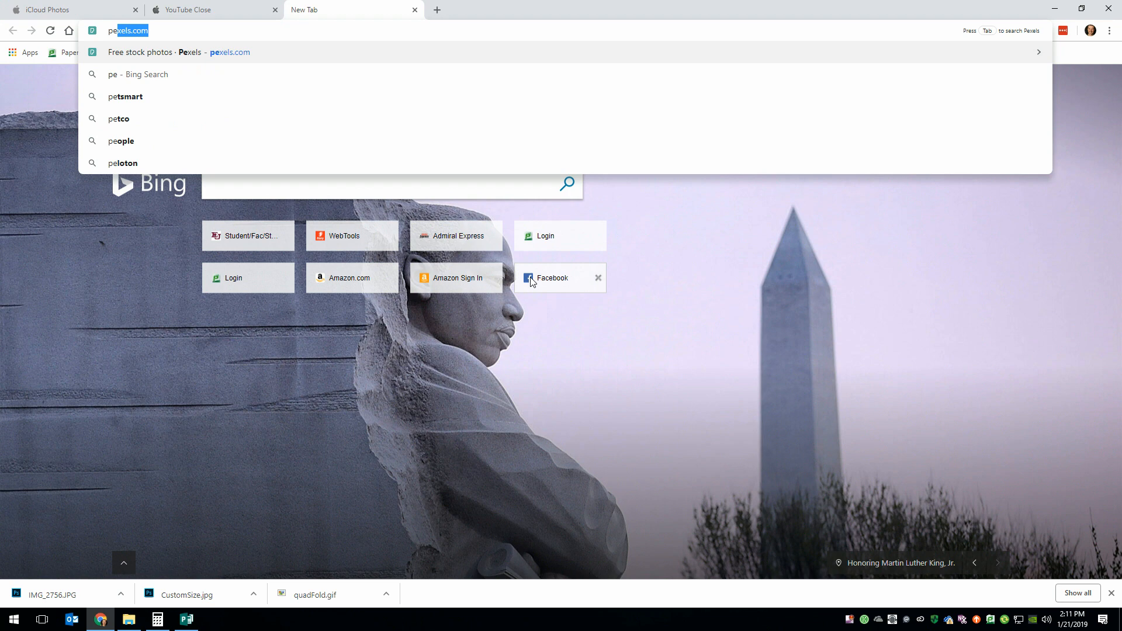
- Open pexels.com and search the stock photos for "hiking"
key("Return")
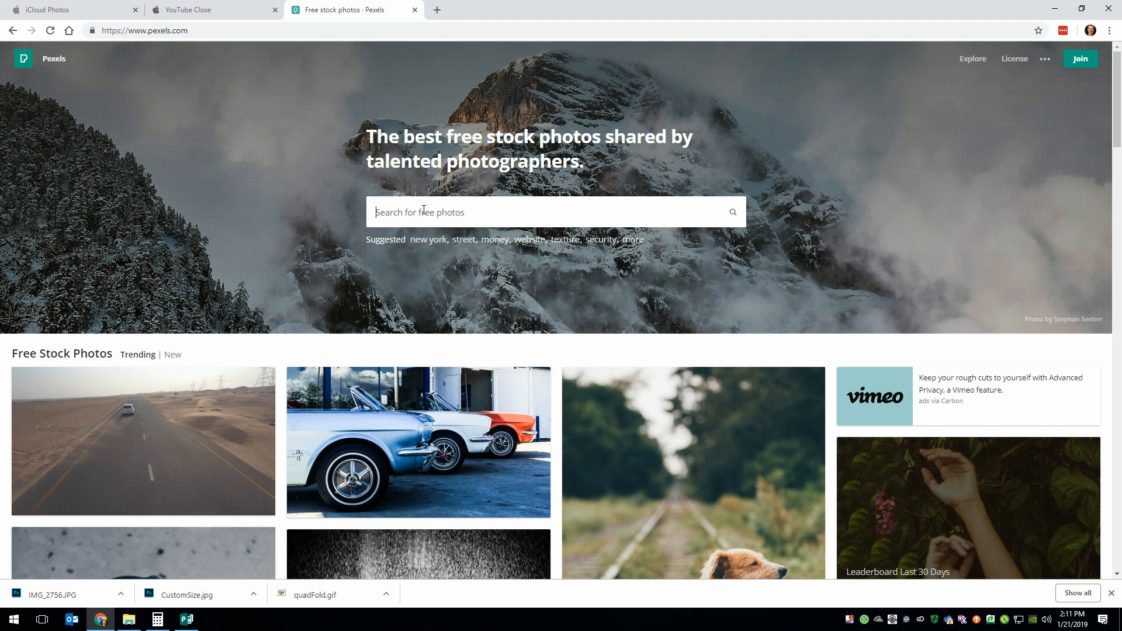
type("h")
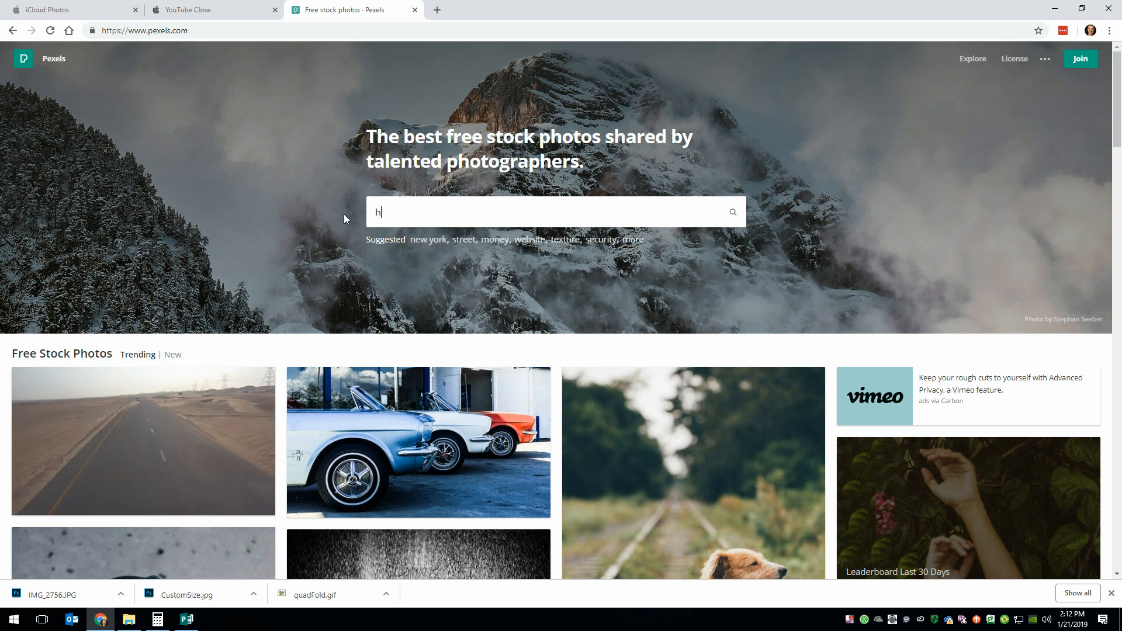
type("iki")
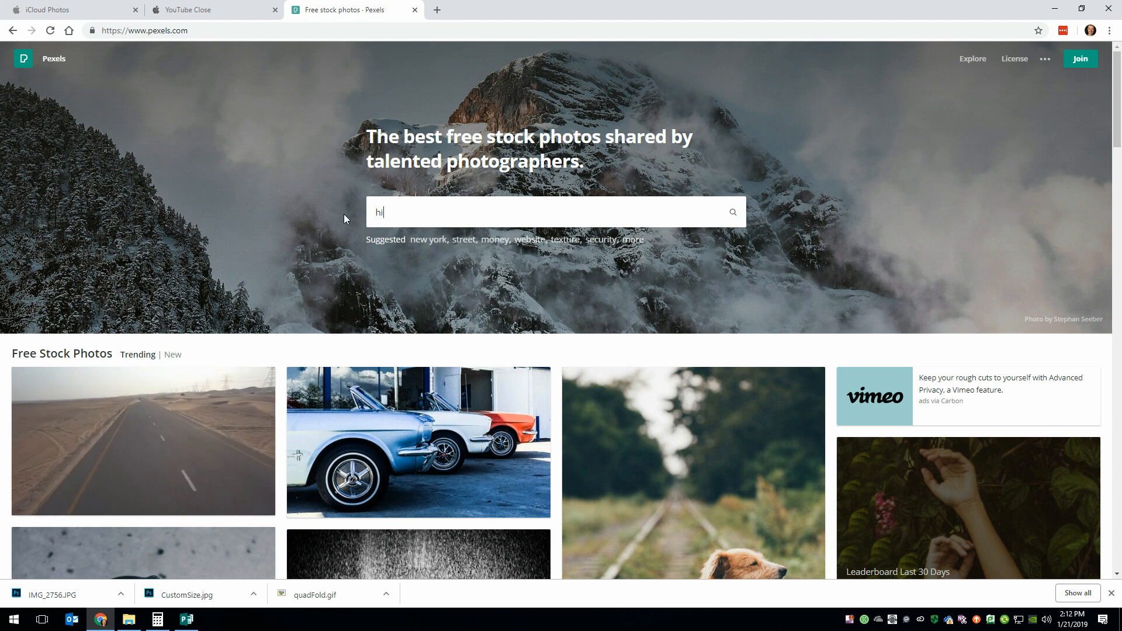
type("ng")
key("Return")
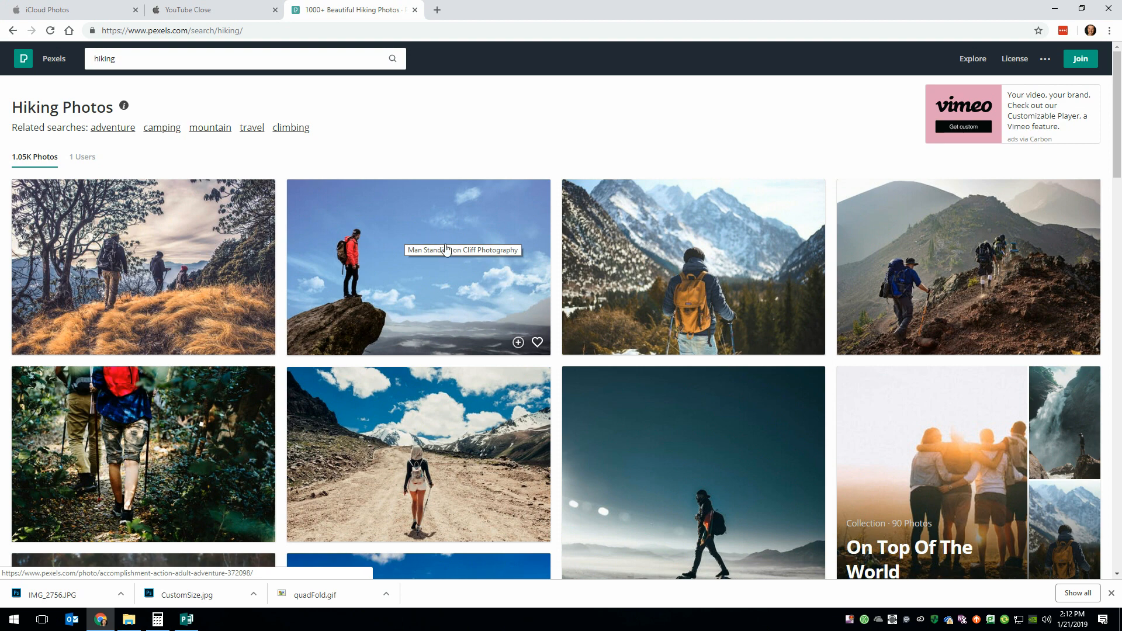
- Find the hiking photo of a man in a brown hat carrying a blue backpack, and download it for free
scroll(457, 361, "down", 1)
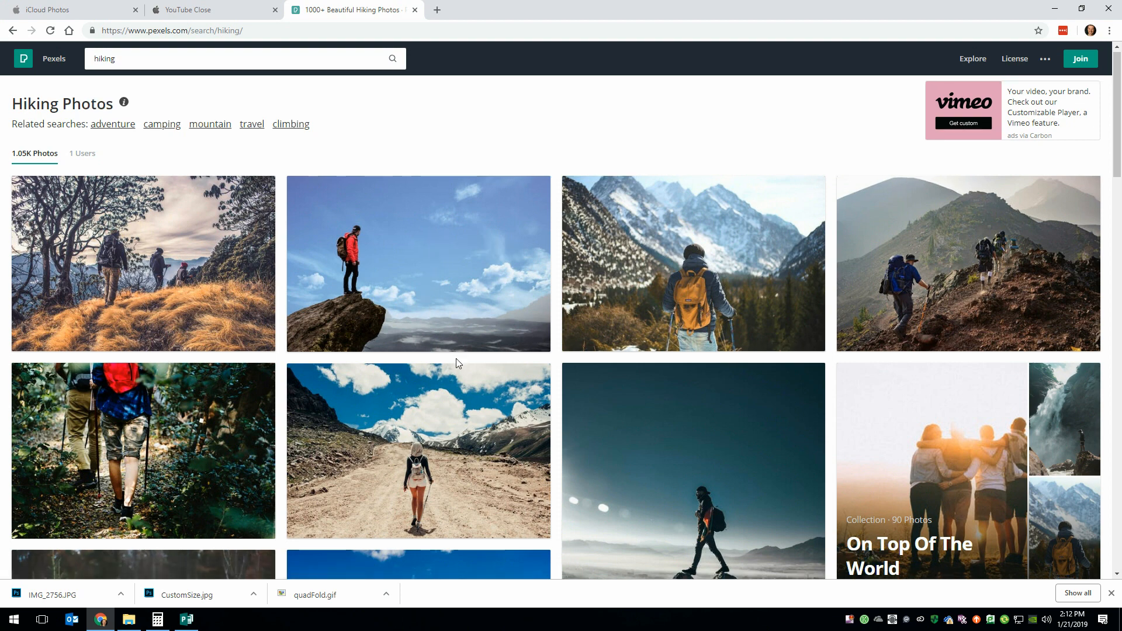
scroll(456, 359, "down", 7)
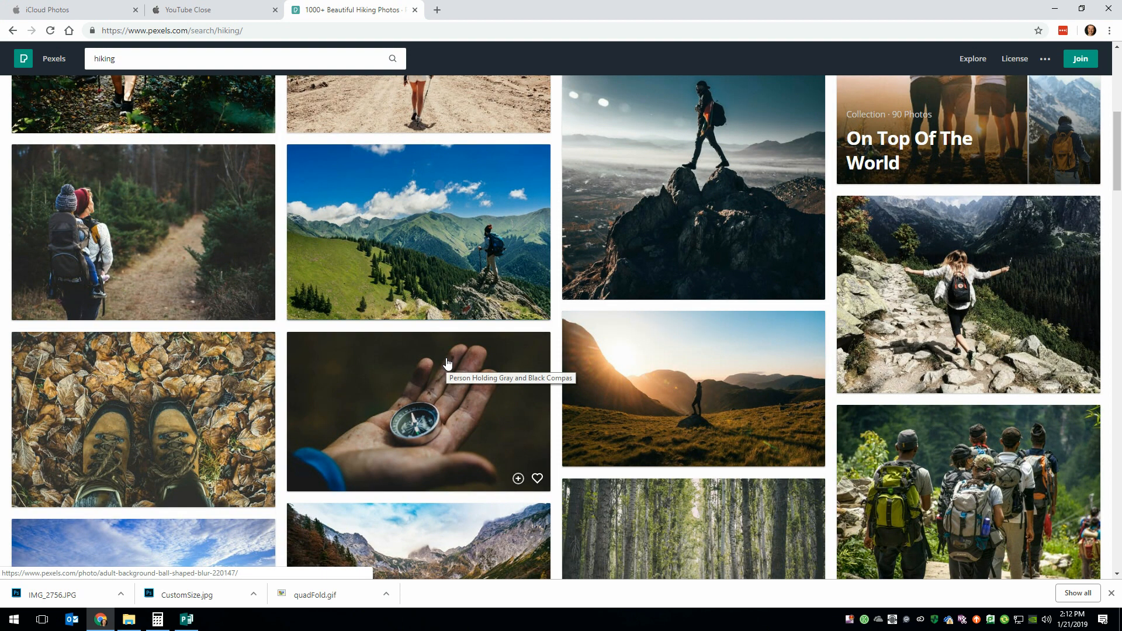
scroll(449, 363, "down", 8)
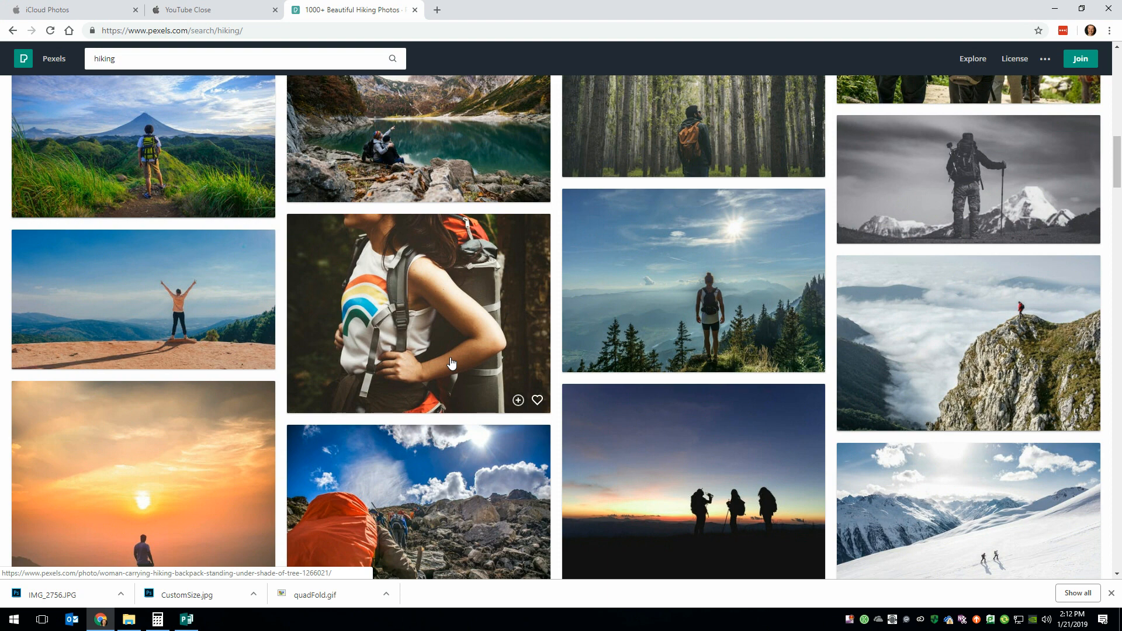
scroll(450, 364, "down", 8)
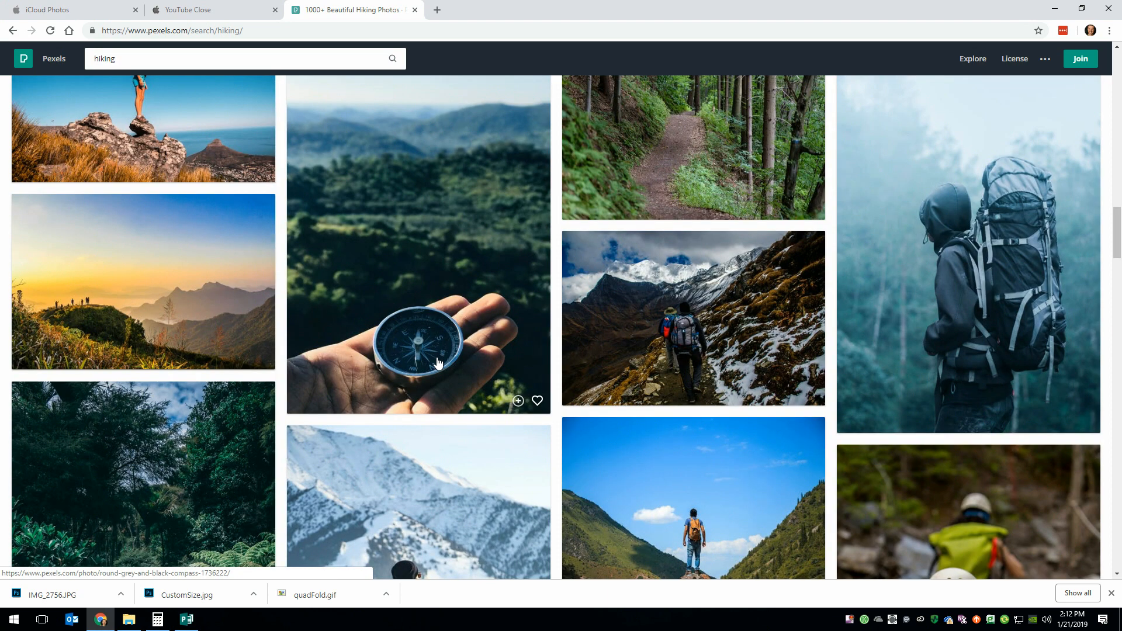
scroll(437, 362, "down", 8)
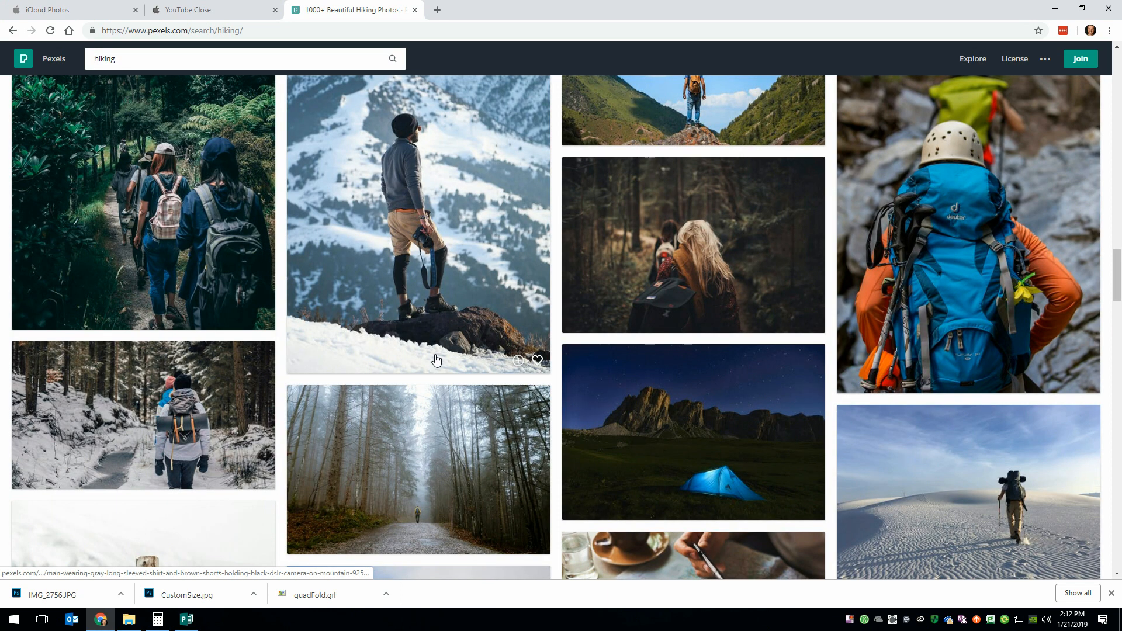
scroll(433, 360, "down", 8)
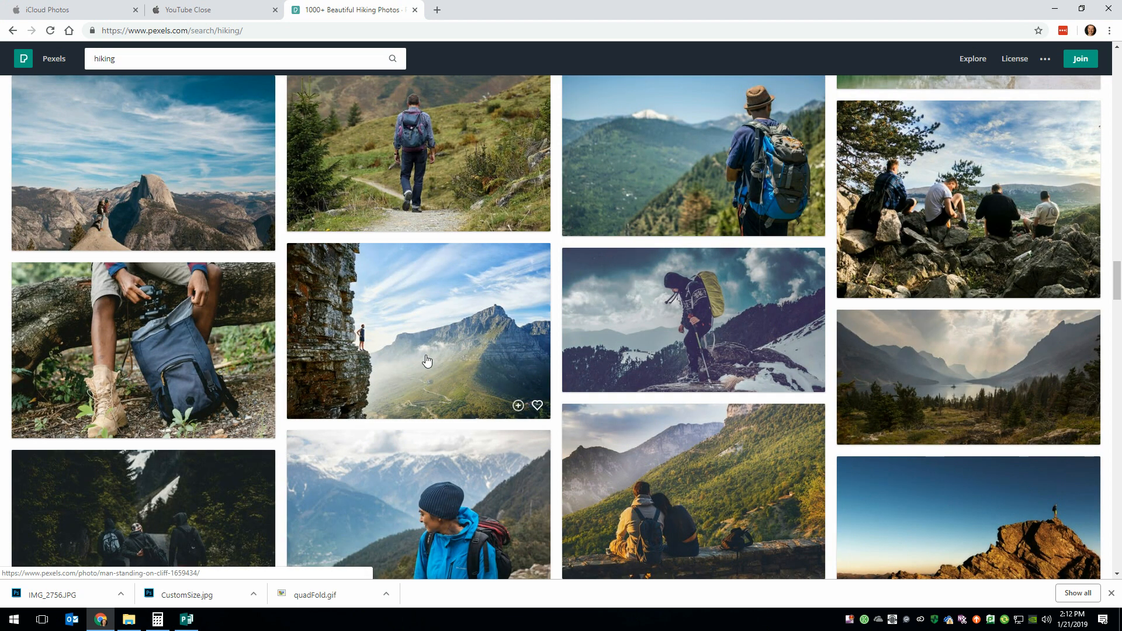
scroll(723, 212, "up", 1)
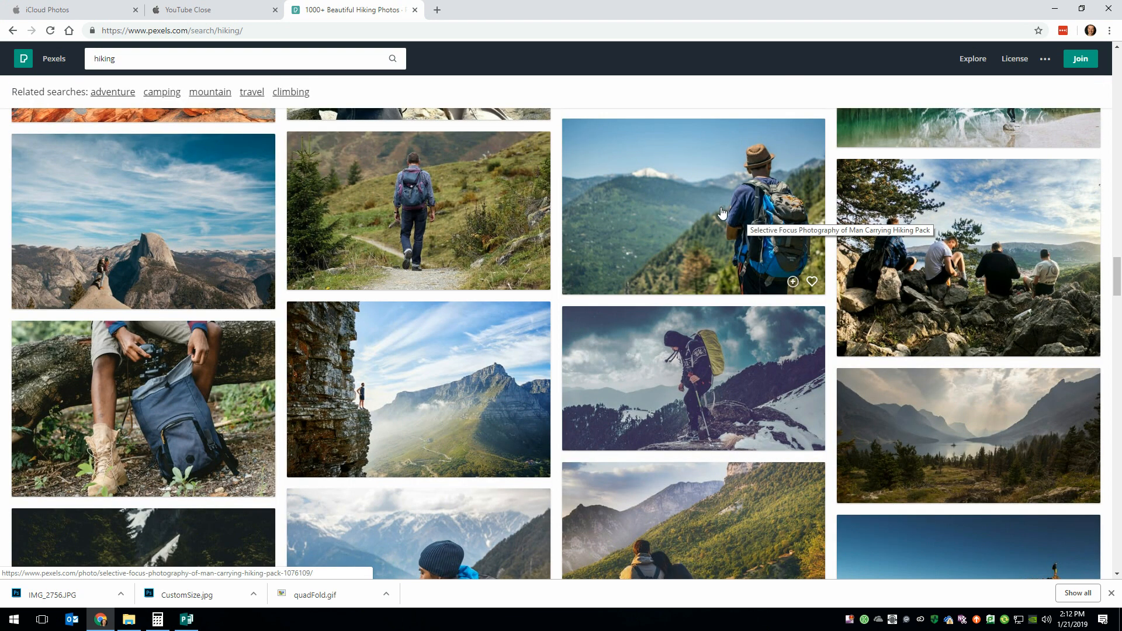
left_click(722, 212)
left_click(919, 175)
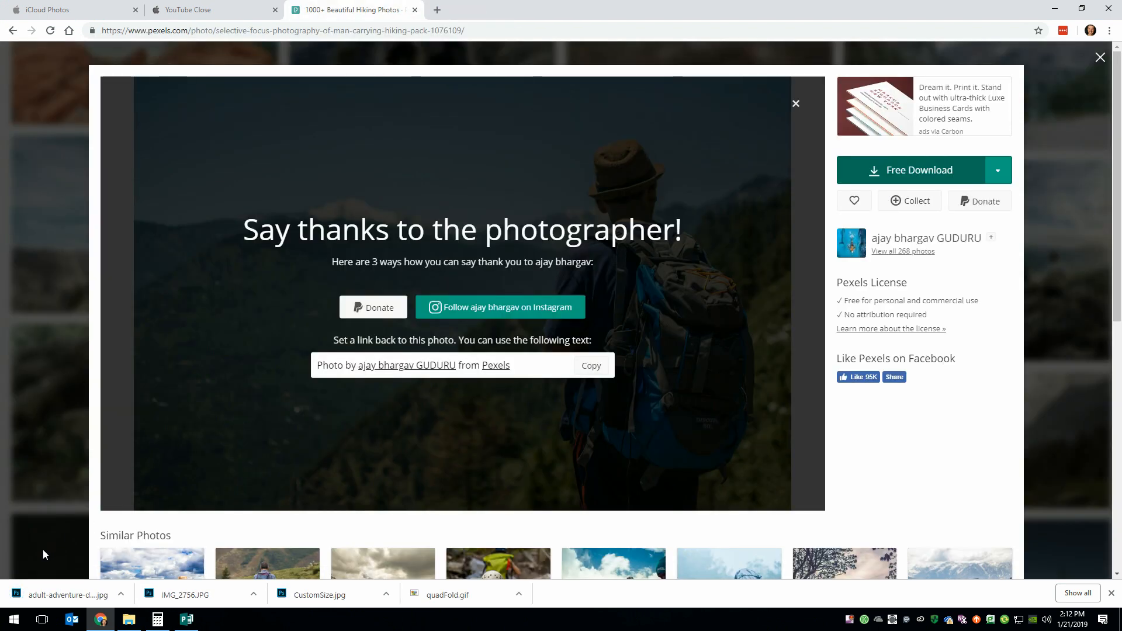
- Switch to Publisher and insert the downloaded hiker photo on the blank three-panel page
left_click(186, 619)
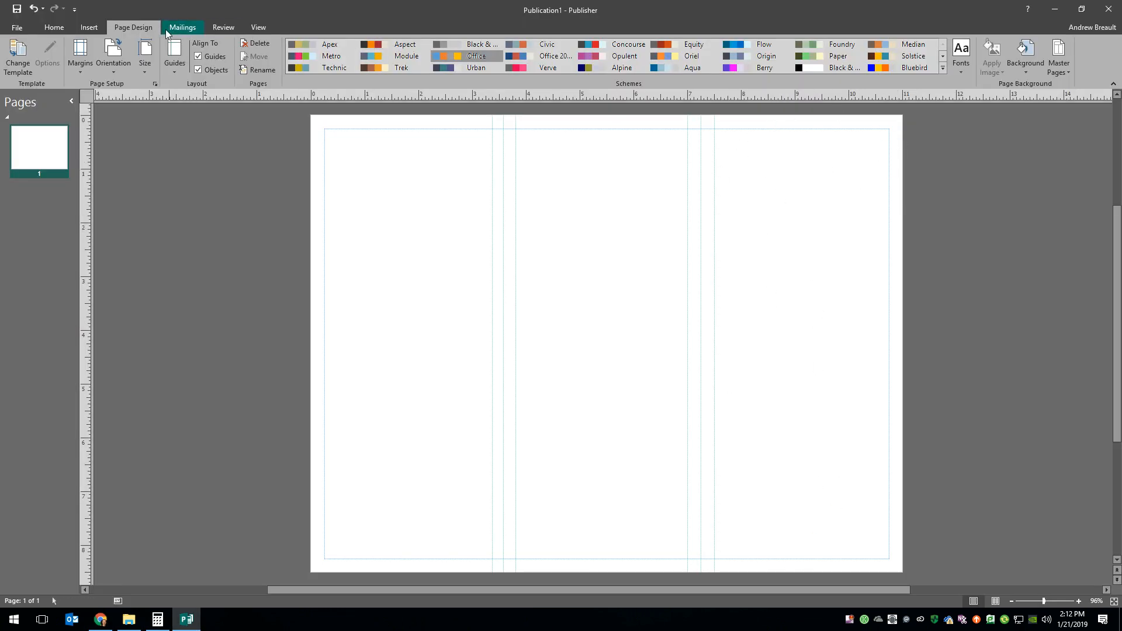
left_click(89, 27)
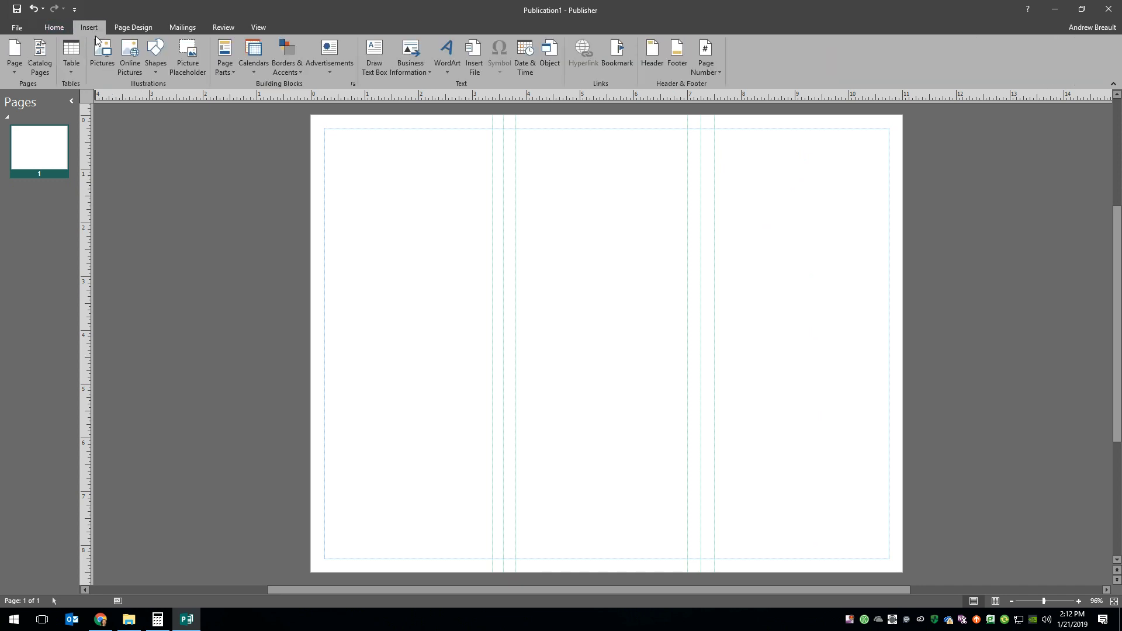
left_click(101, 59)
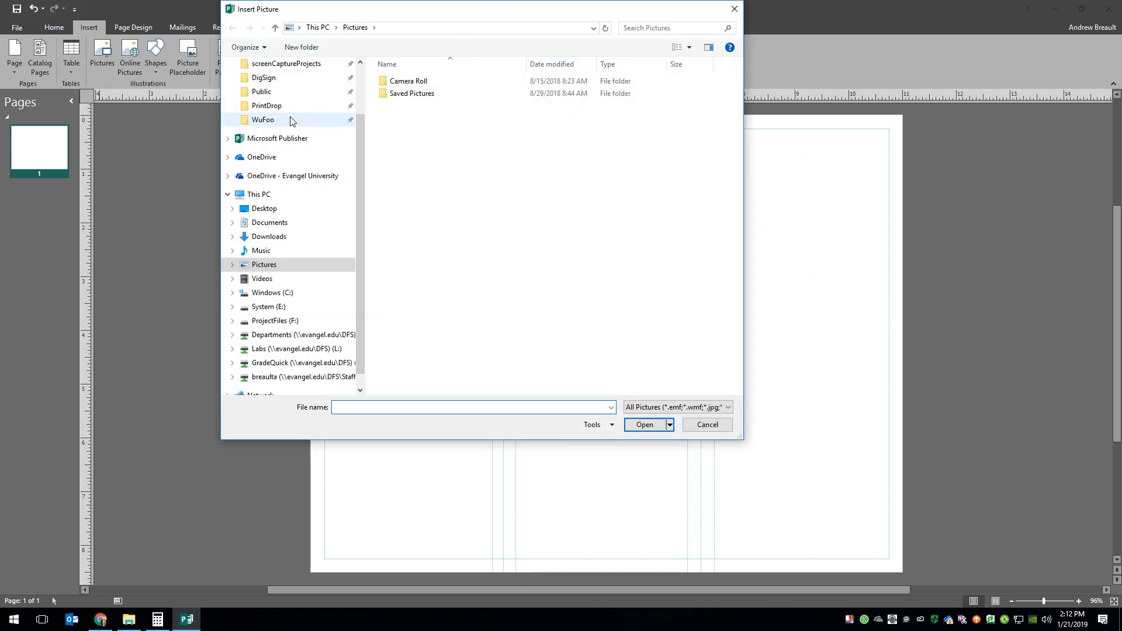
left_click(313, 123)
double_click(478, 98)
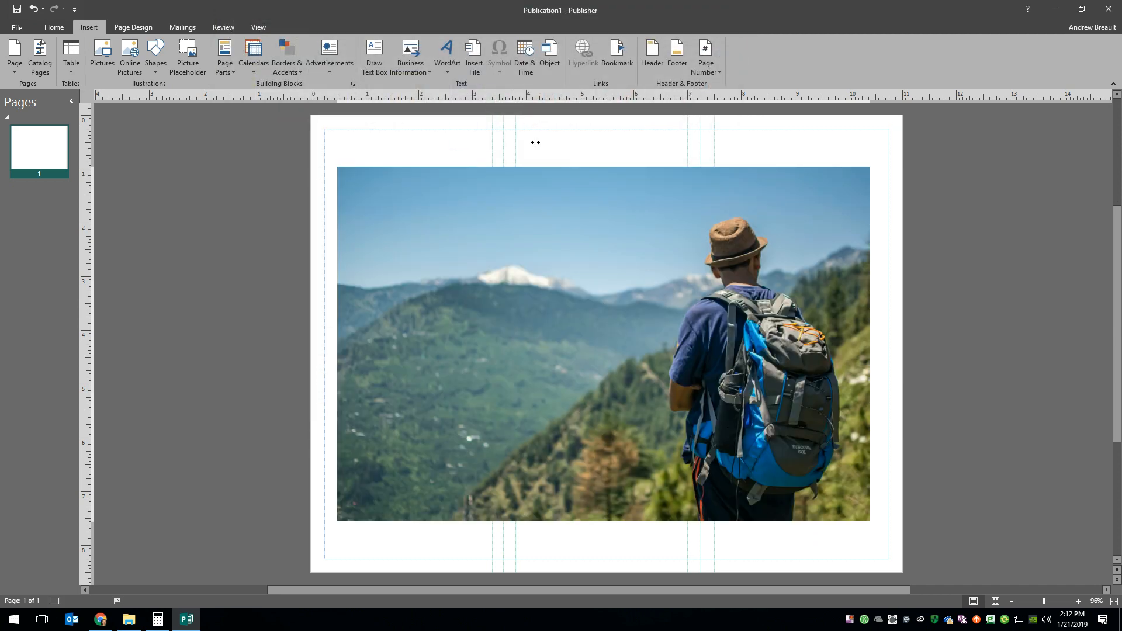
- Move the hiker photo up to the top margin and enlarge it to 12 × 8 in, reaching the bottom margin
left_click_drag(648, 344, 717, 306)
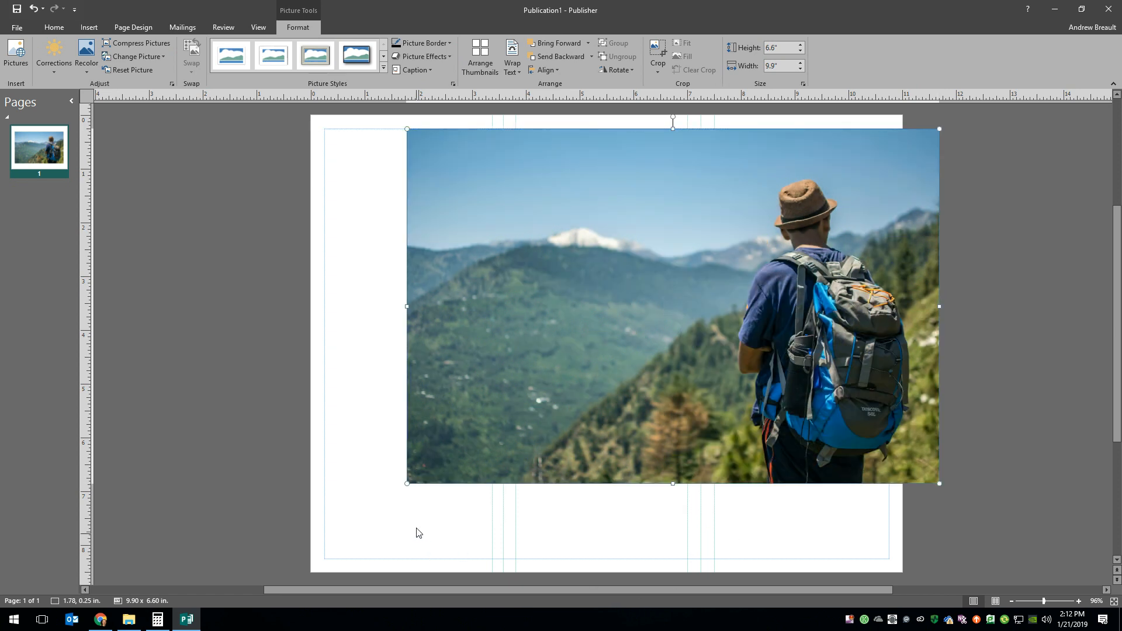
left_click_drag(407, 484, 411, 561)
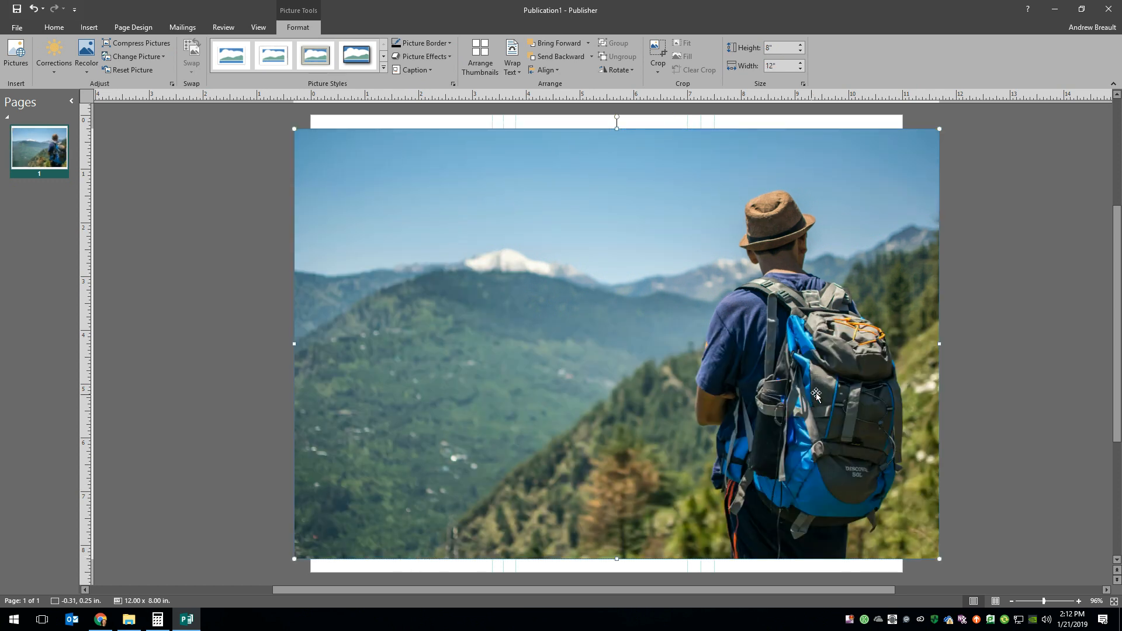
- Crop the photo to the third panel, 3.24 in wide by 8 in tall, and shift the image right inside the crop frame
right_click(897, 292)
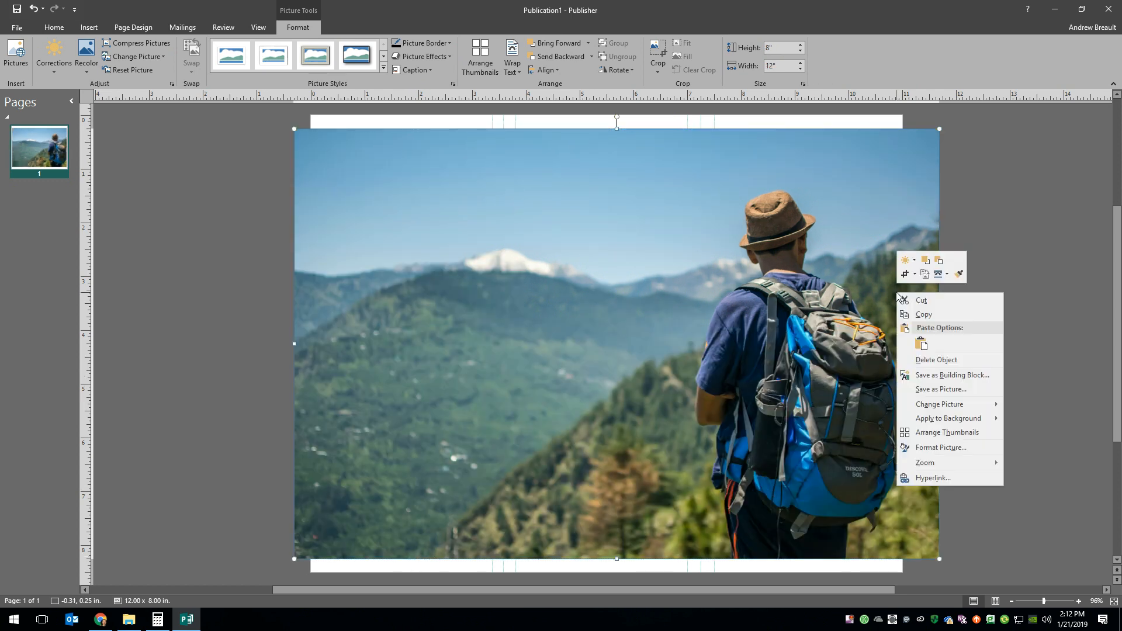
left_click(904, 275)
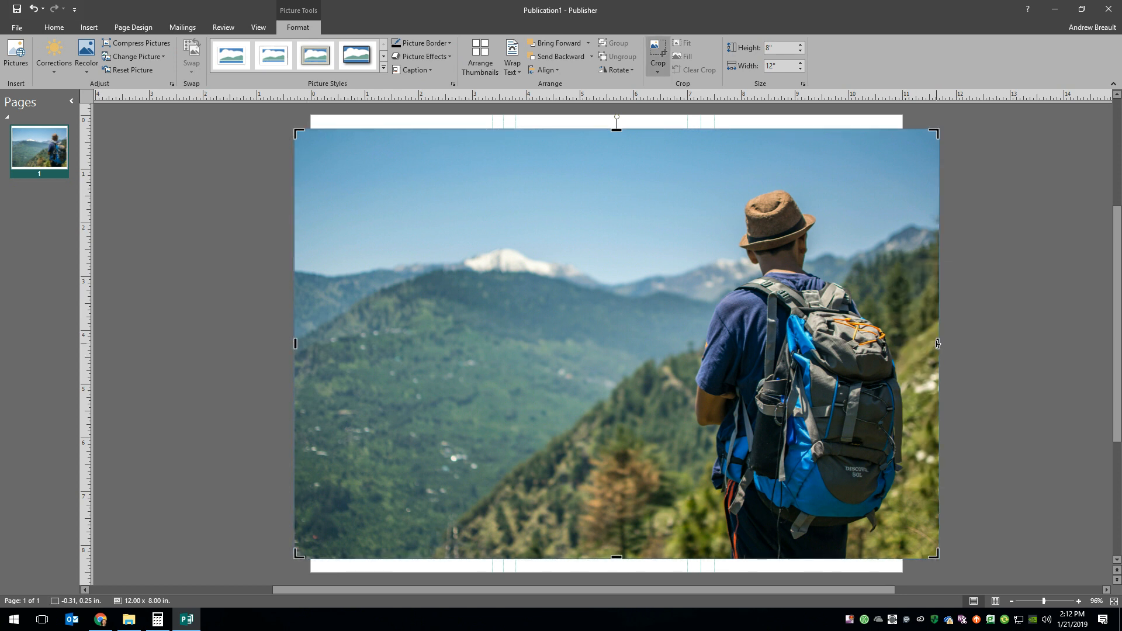
left_click_drag(937, 343, 888, 353)
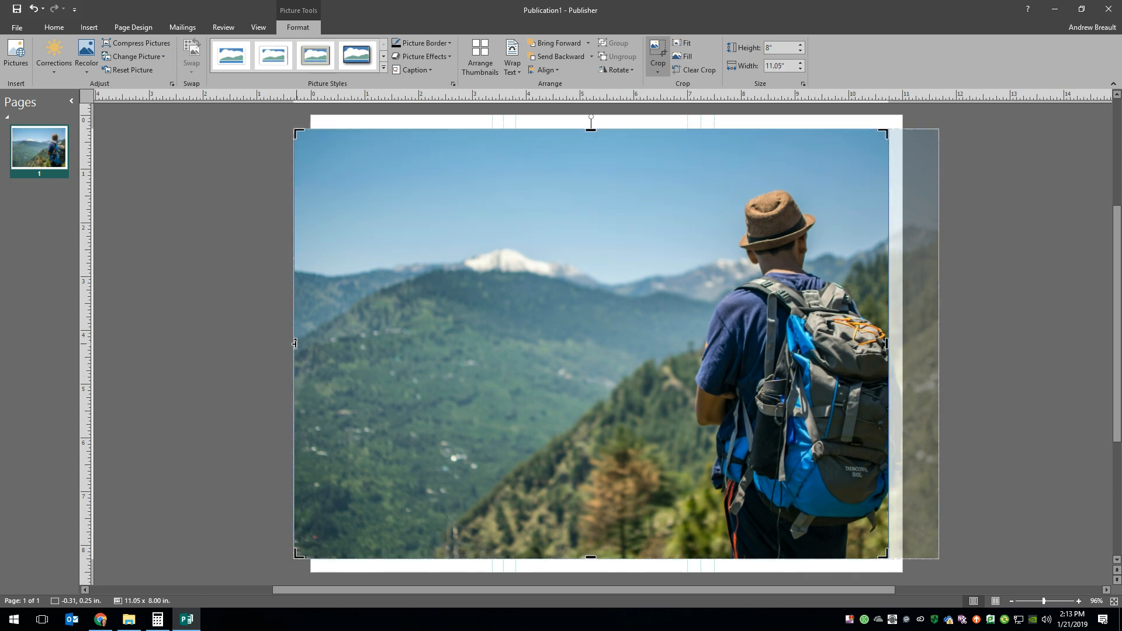
left_click_drag(295, 344, 715, 301)
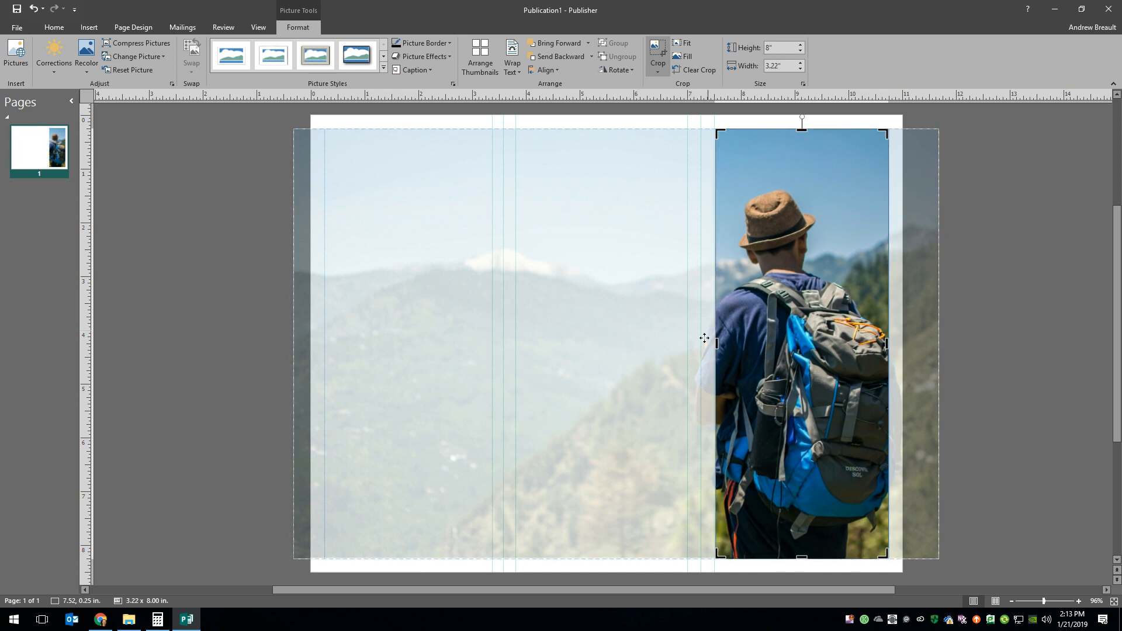
left_click_drag(715, 346, 714, 346)
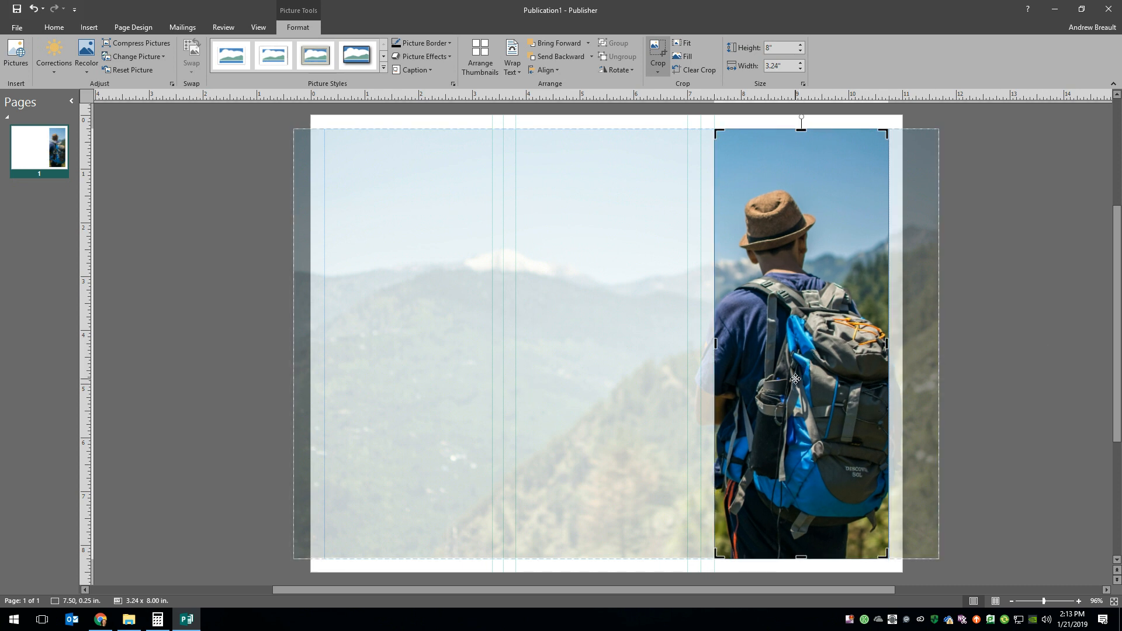
left_click_drag(777, 378, 828, 379)
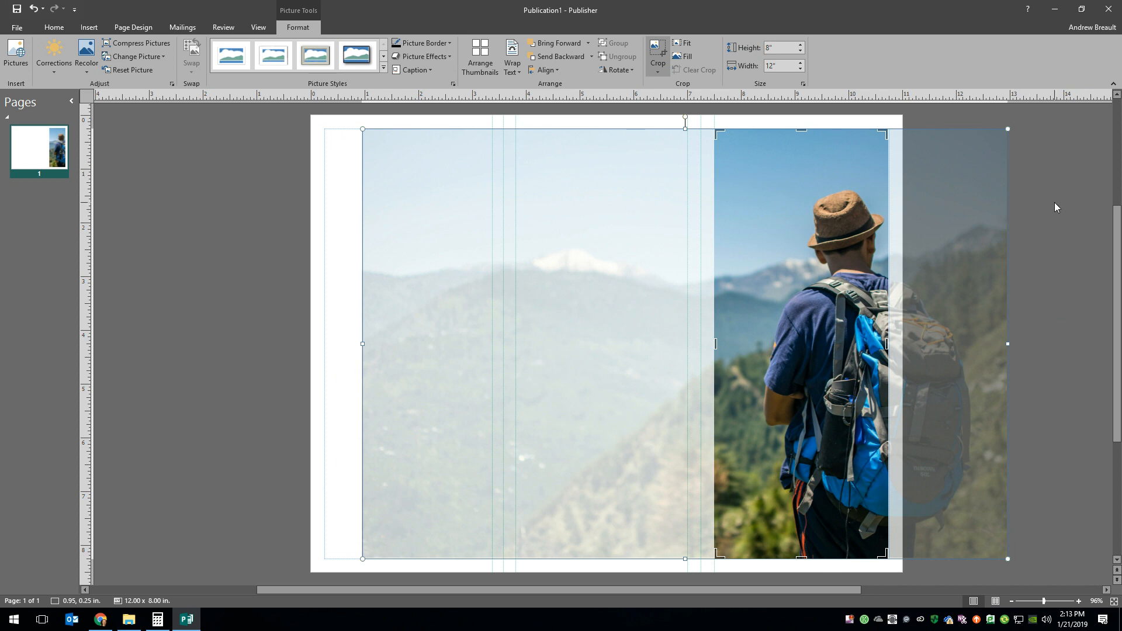
left_click(1009, 346)
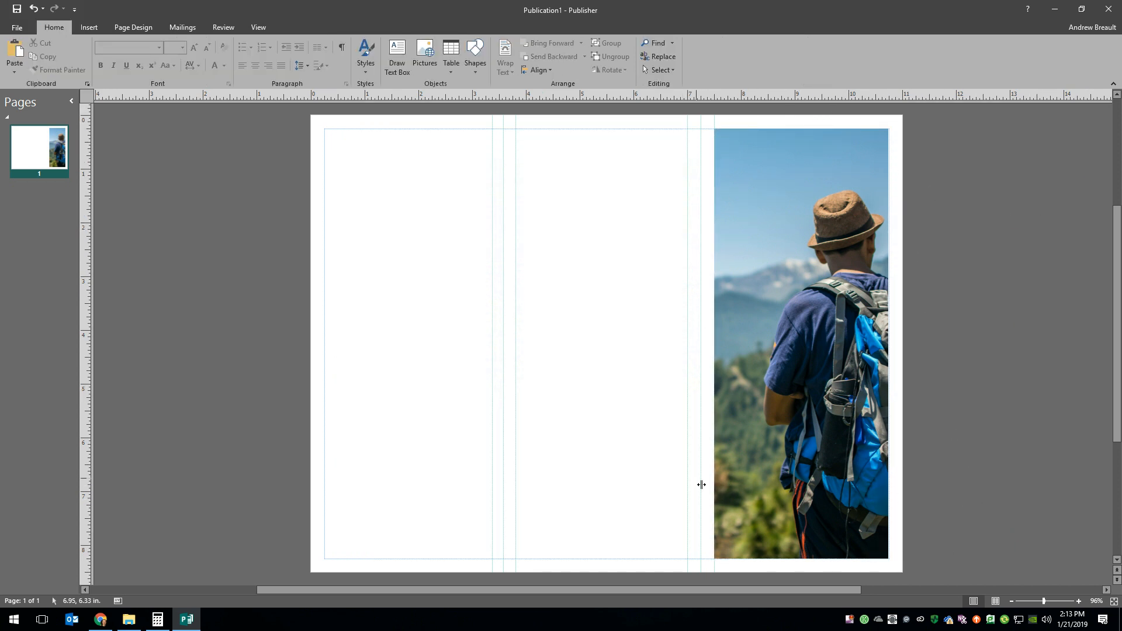
- Nudge the cropped photo sideways to a horizontal position of 7.51 in so it sits between the third panel's guides
left_click(782, 327)
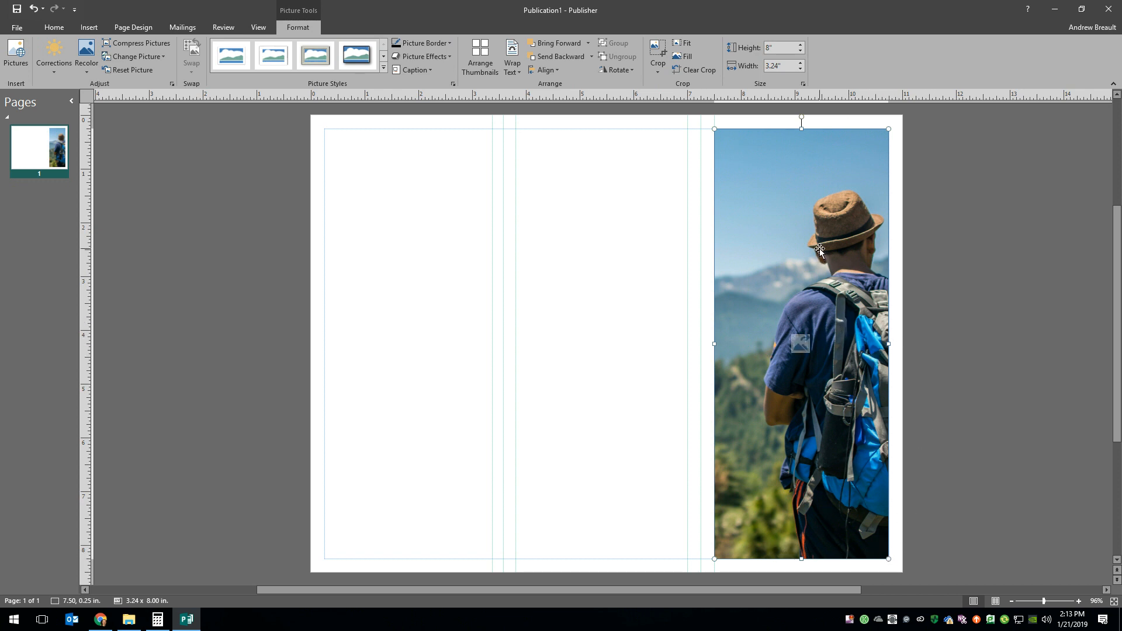
key("Right")
key("Right")
key("Right")
key("Right")
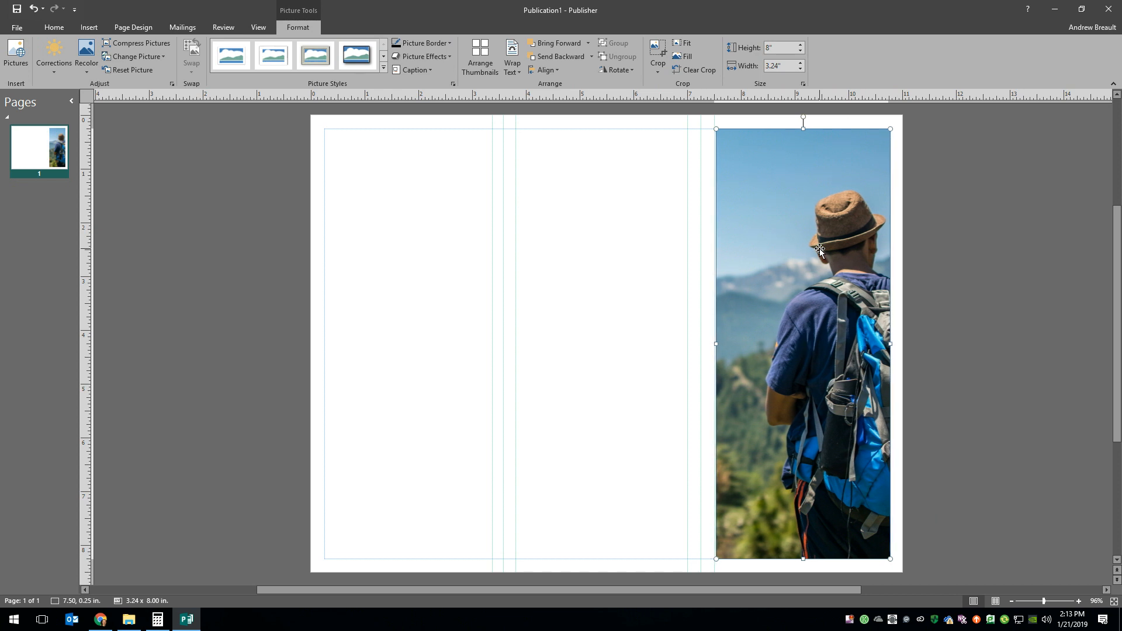
key("Left")
key("Left")
key("Left")
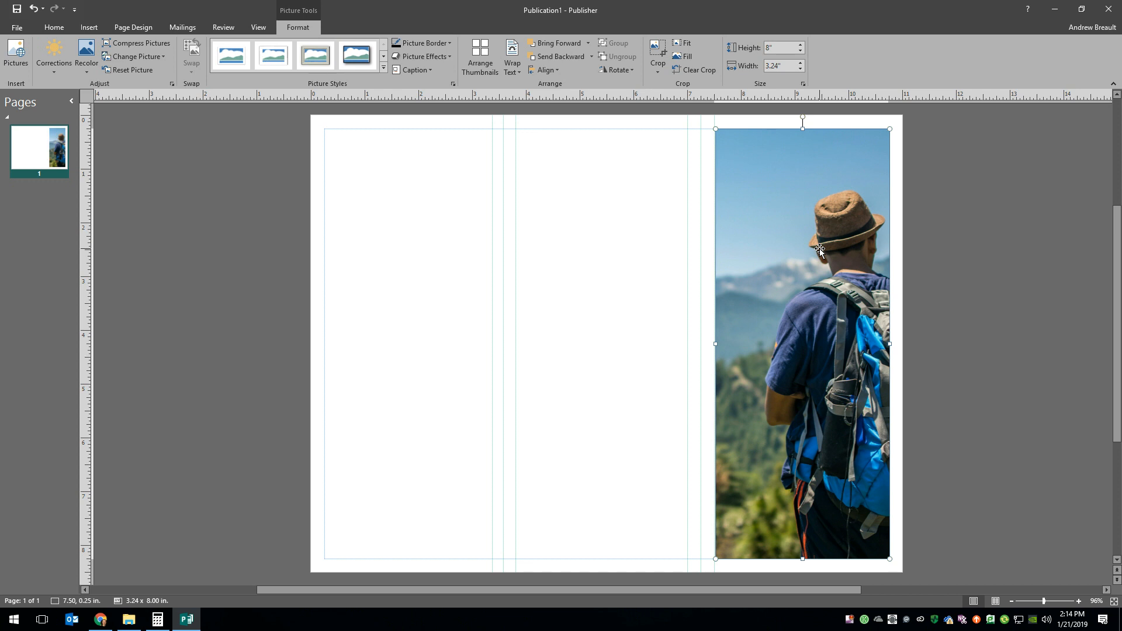
key("Left")
key("Right")
key("Left")
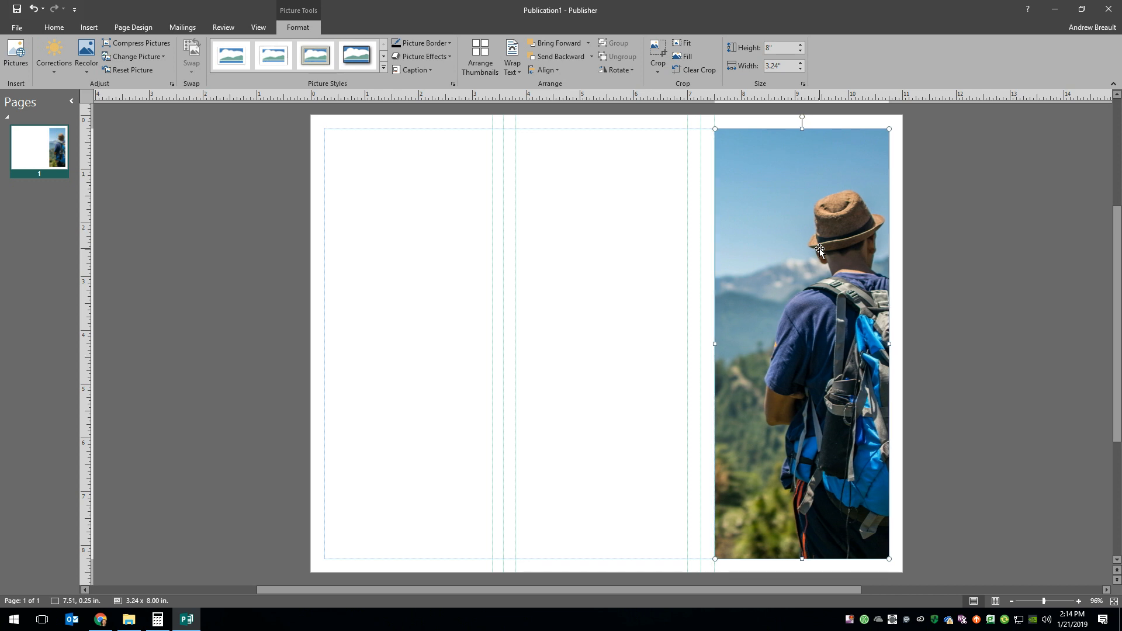
left_click(971, 333)
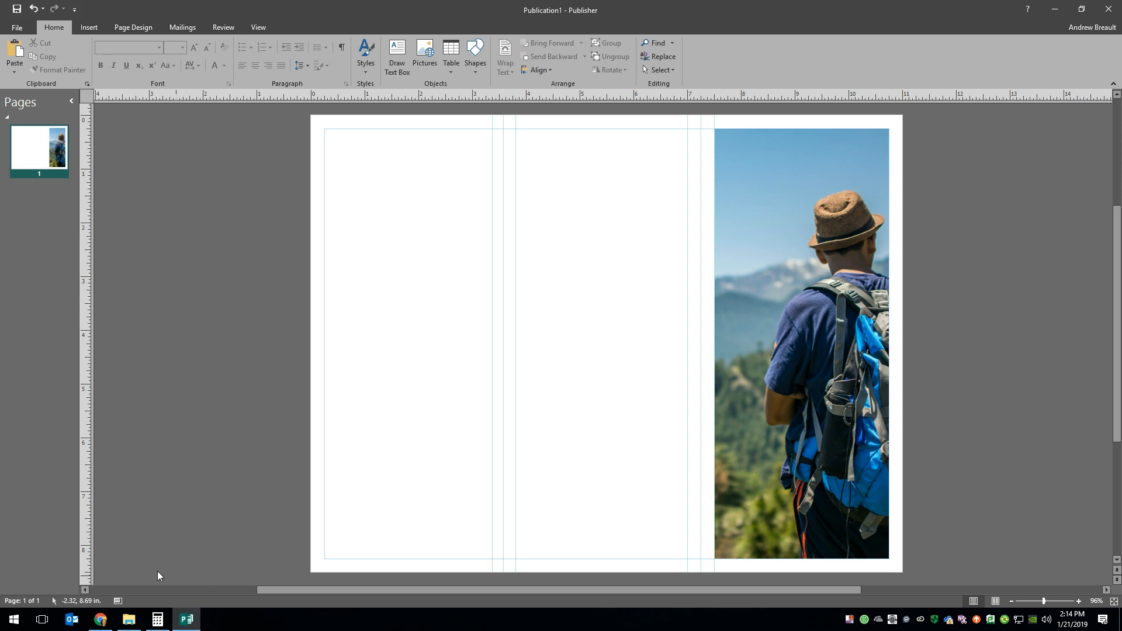
- Switch to the YouTube Close presentation in iCloud Keynote and examine the sample TravelZone tri-fold brochure
left_click(103, 621)
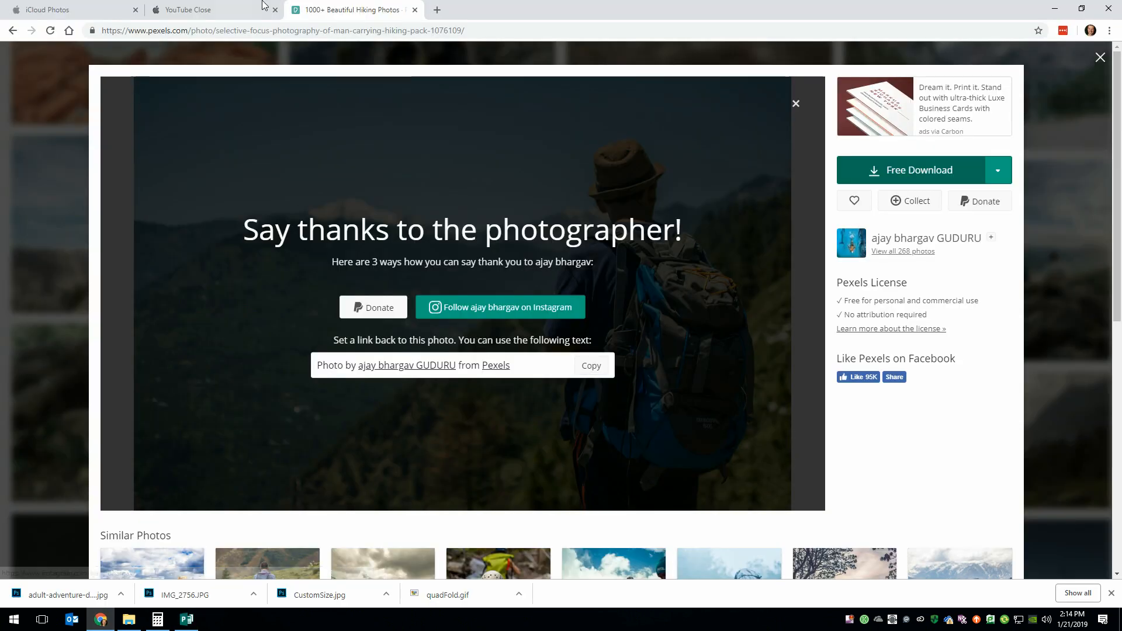
left_click(239, 13)
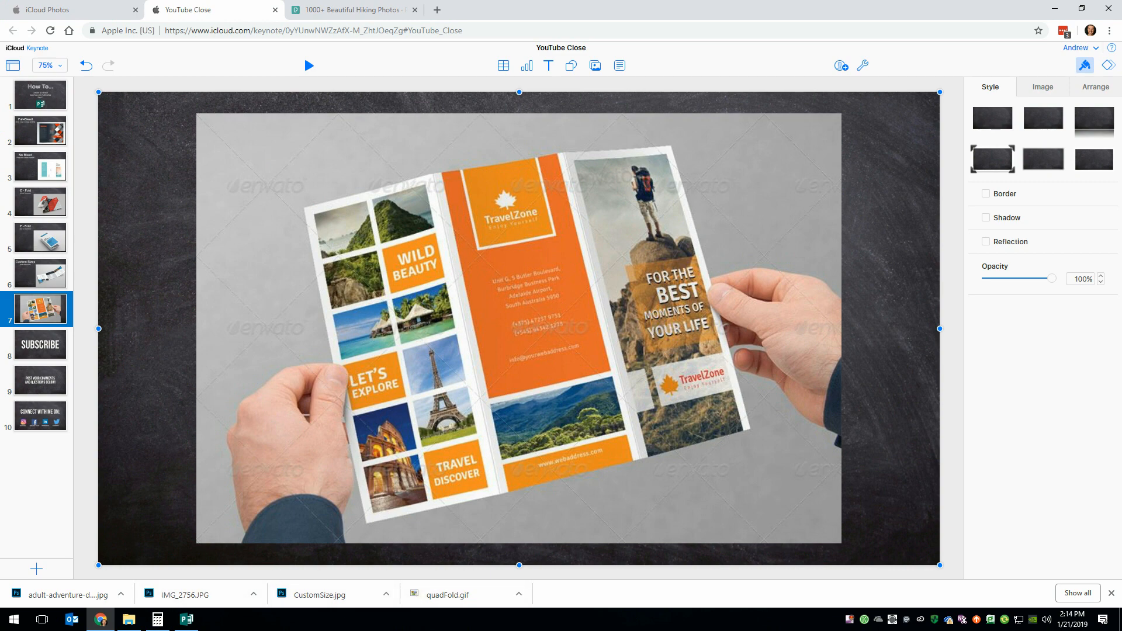
- Switch back to Publisher and draw a rectangle about 2.2 × 2.4 in over the hiker photo, ending at its outer edge
left_click(187, 621)
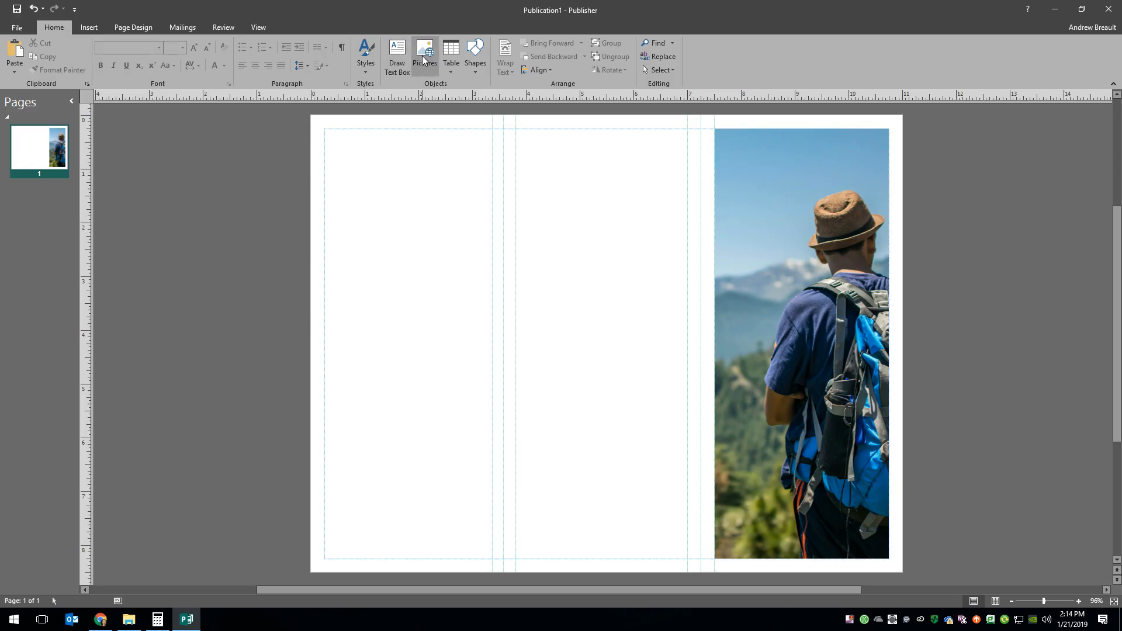
left_click(477, 61)
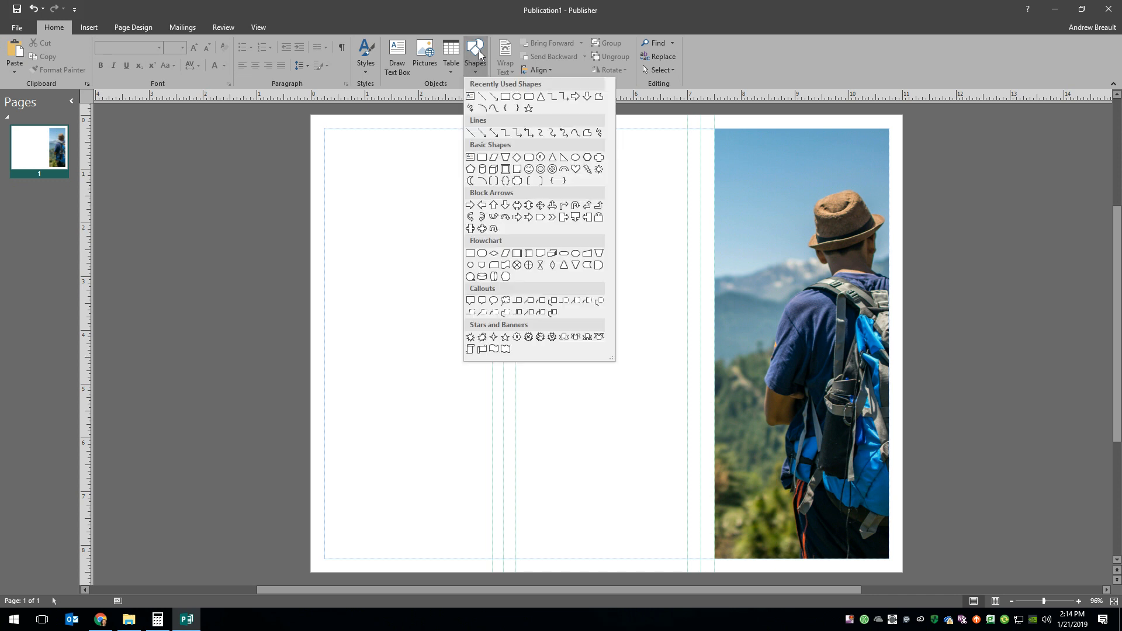
left_click(506, 97)
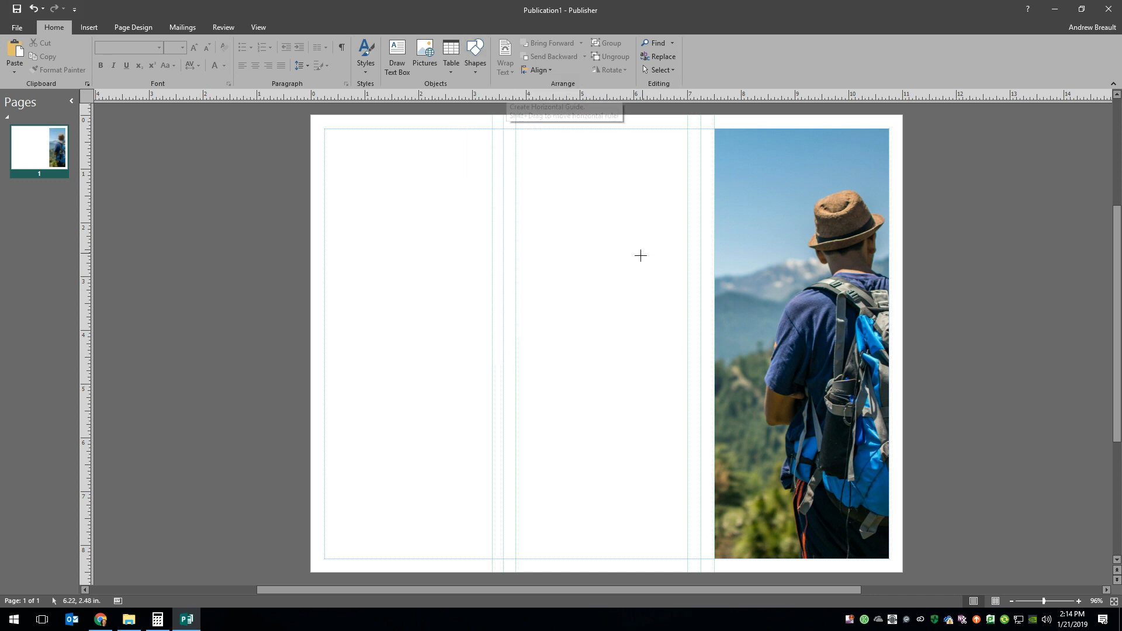
mouse_move(769, 282)
left_mouse_down()
mouse_move(857, 403)
mouse_move(889, 410)
left_mouse_up()
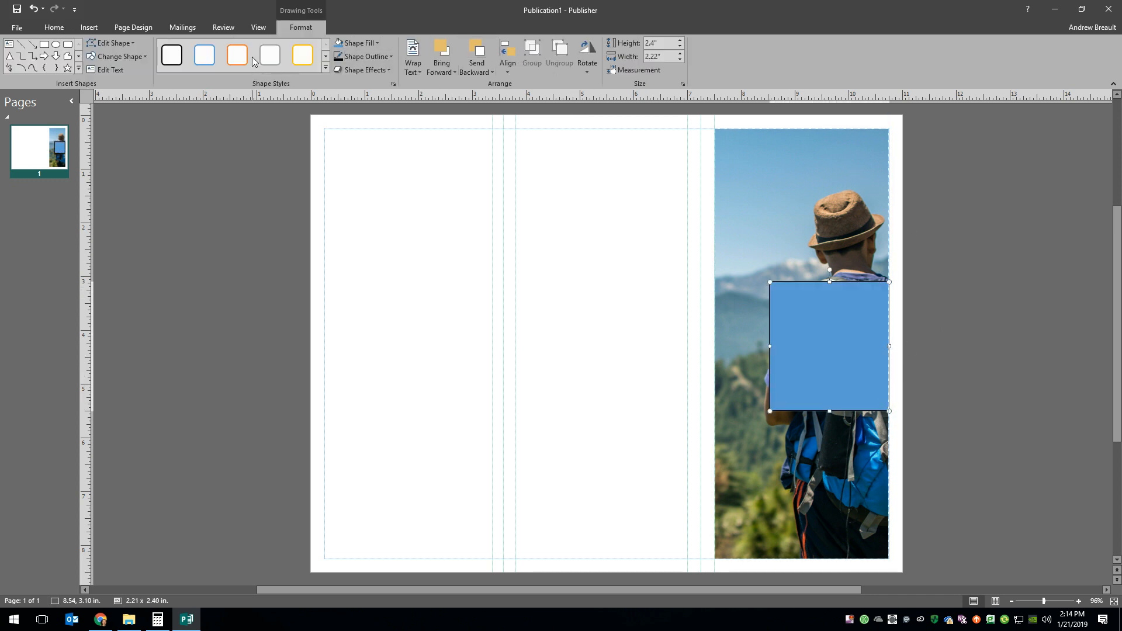
- Remove the rectangle's outline and fill it with the golden-orange standard color
left_click(384, 58)
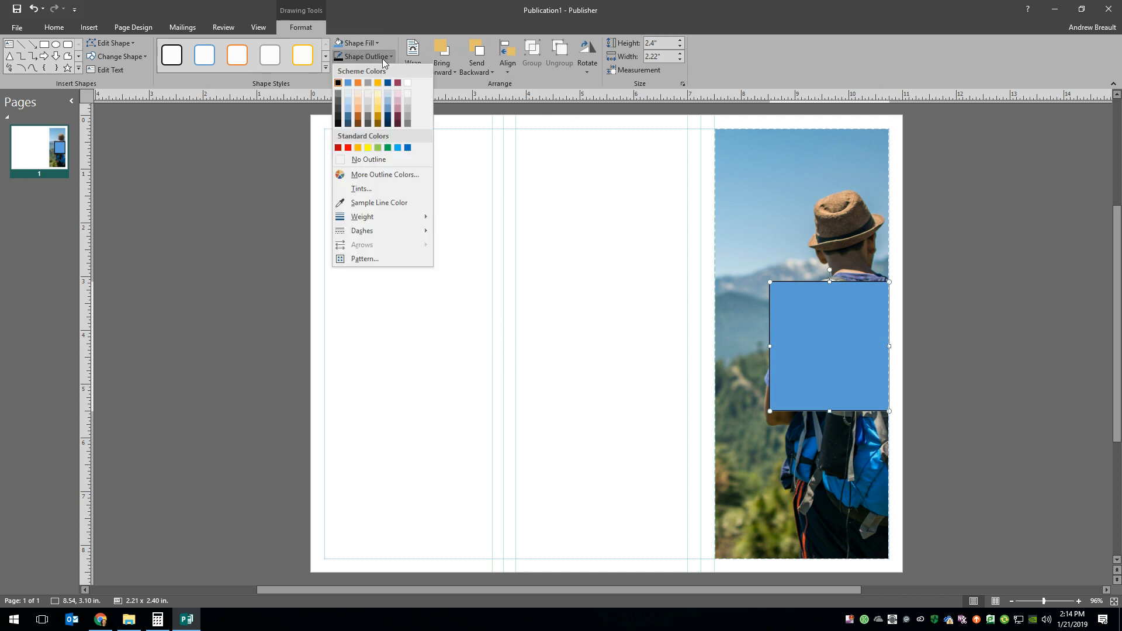
left_click(375, 161)
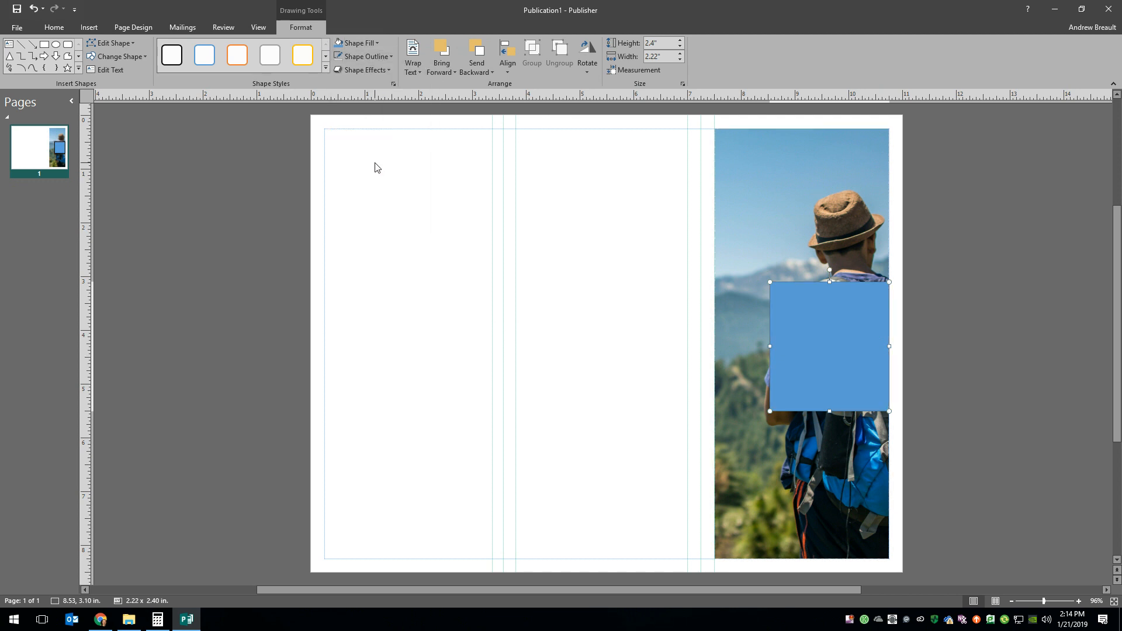
left_click(377, 42)
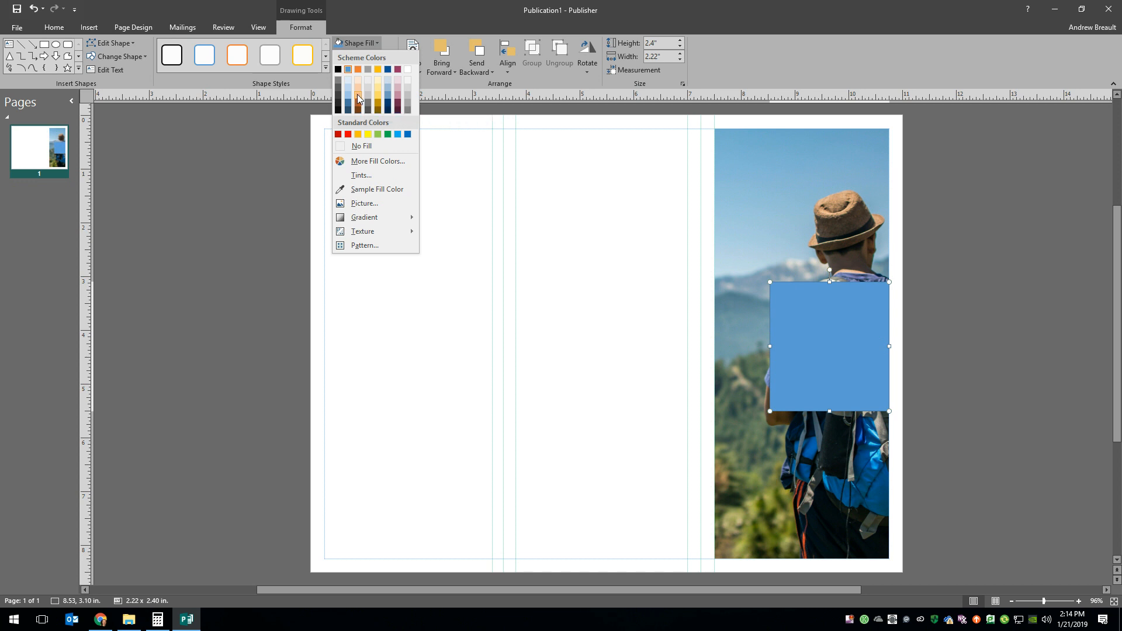
left_click(357, 134)
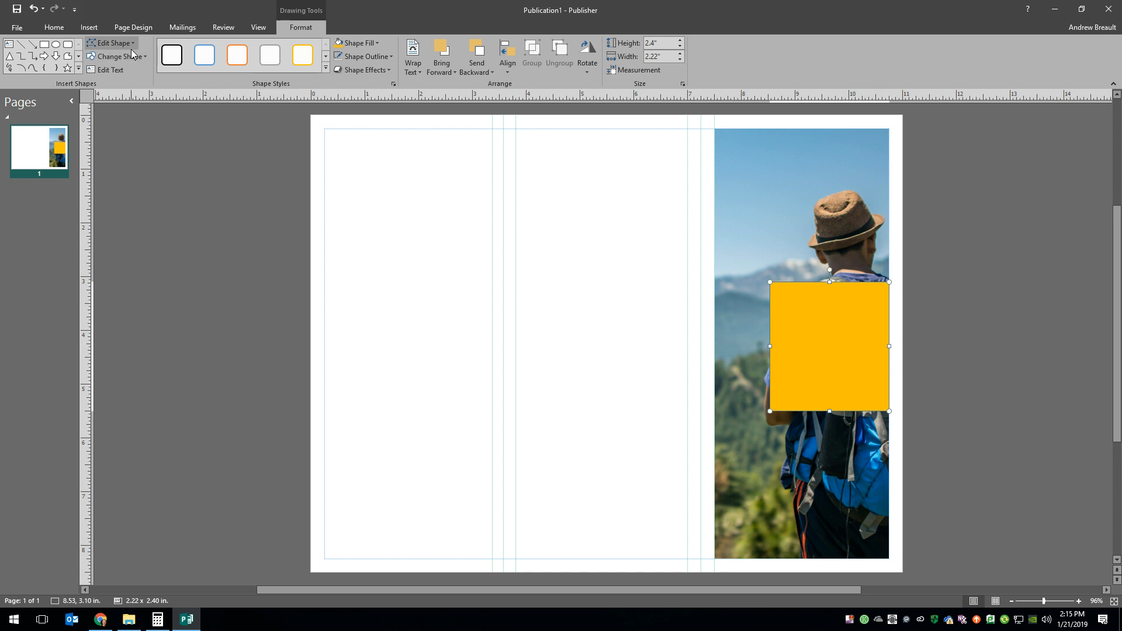
- Set the rectangle's fill transparency to 50%
right_click(806, 332)
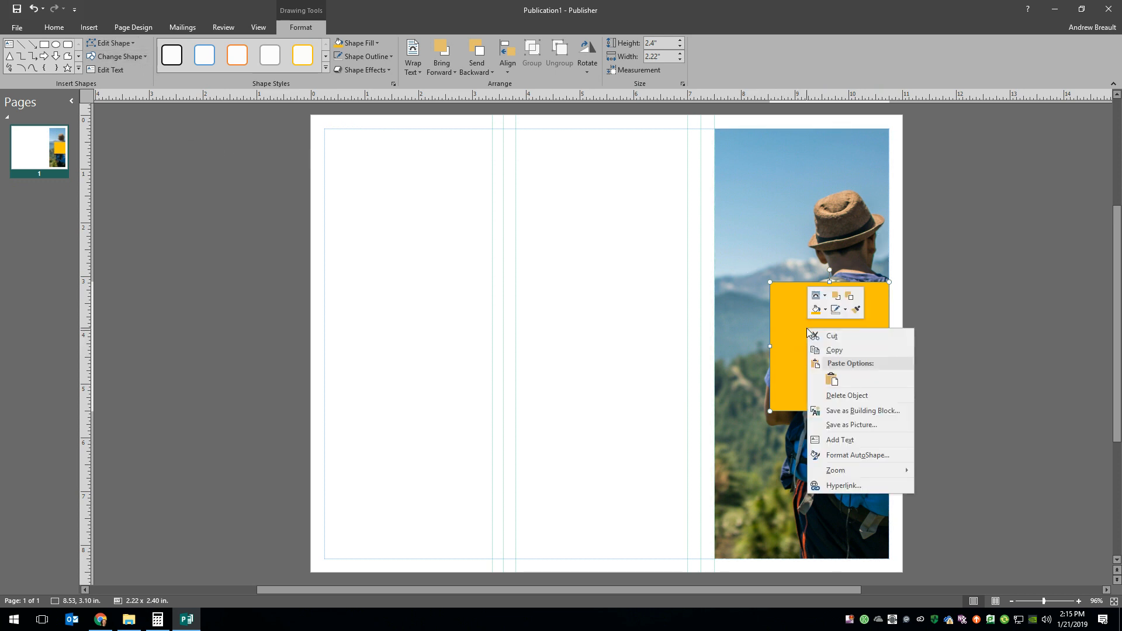
left_click(865, 454)
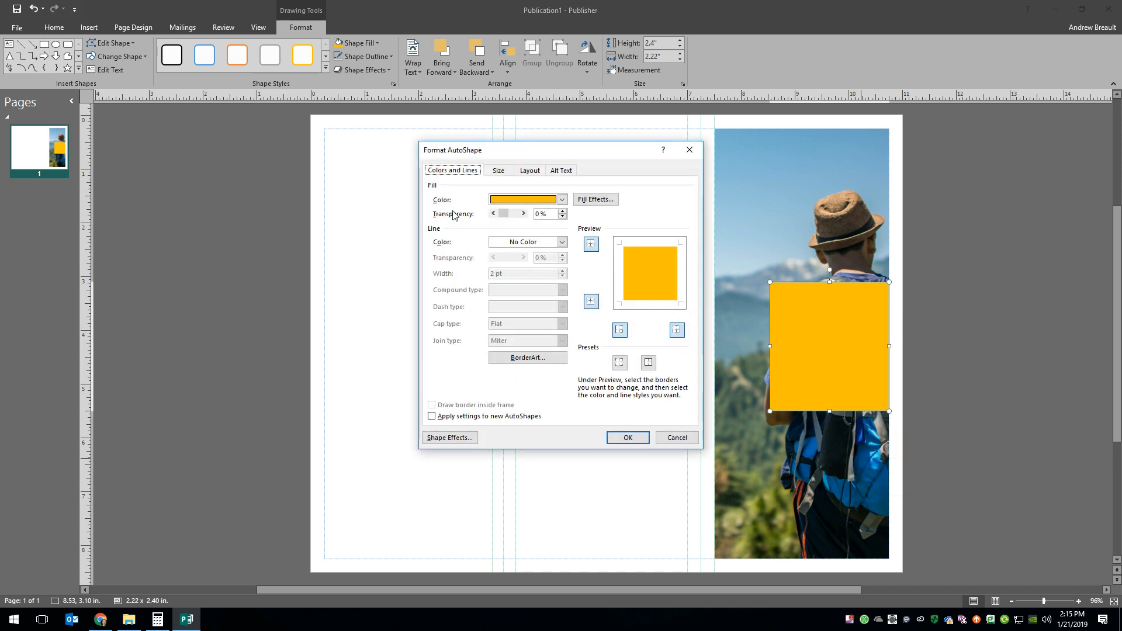
left_click(523, 214)
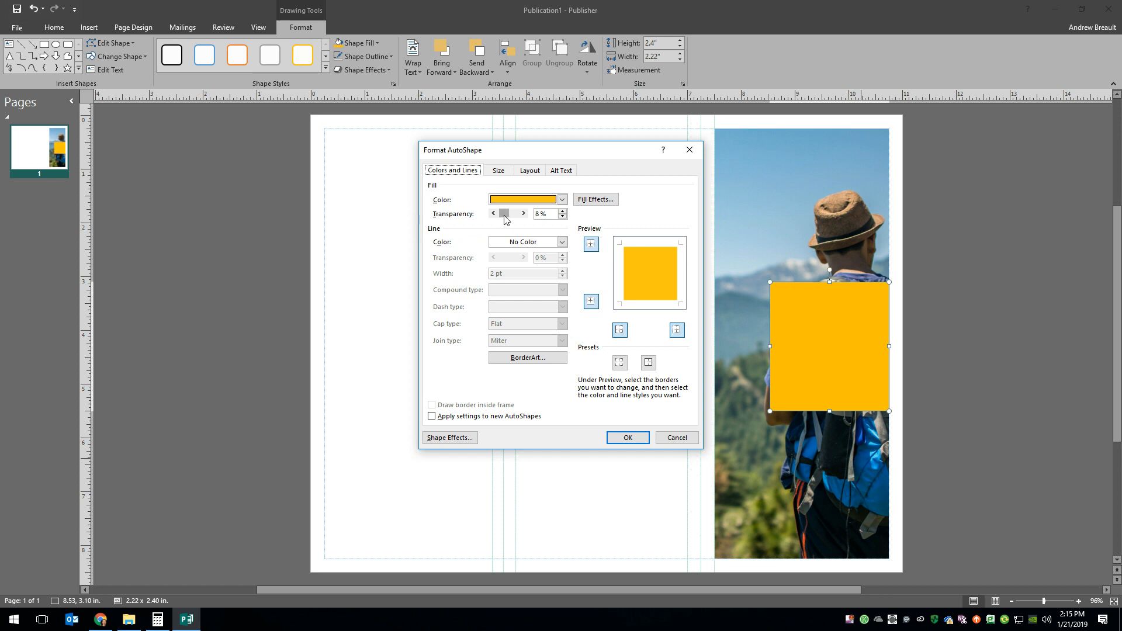
left_click_drag(505, 216, 510, 217)
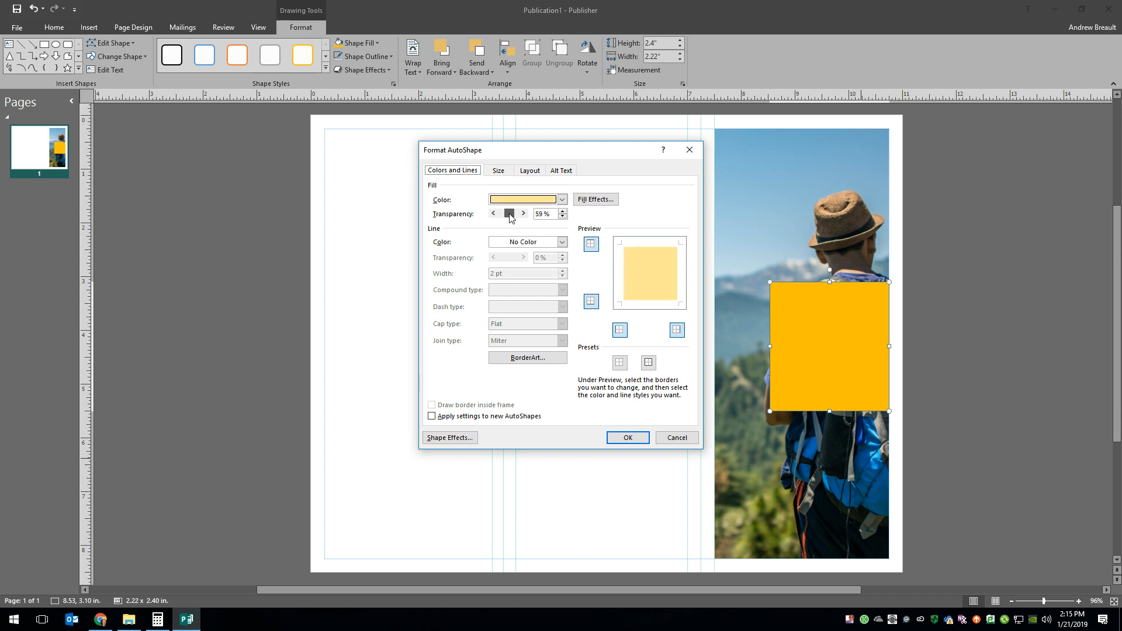
double_click(539, 214)
type("5")
left_click(628, 437)
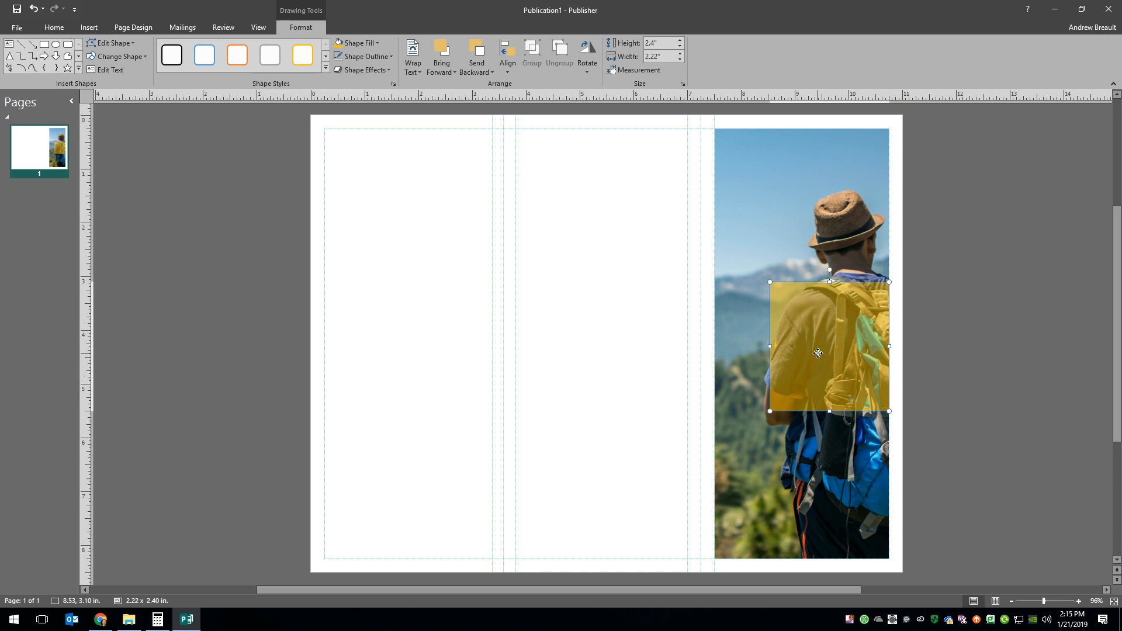
- Set the rectangle's fill transparency to 25% and deselect the shape
right_click(814, 335)
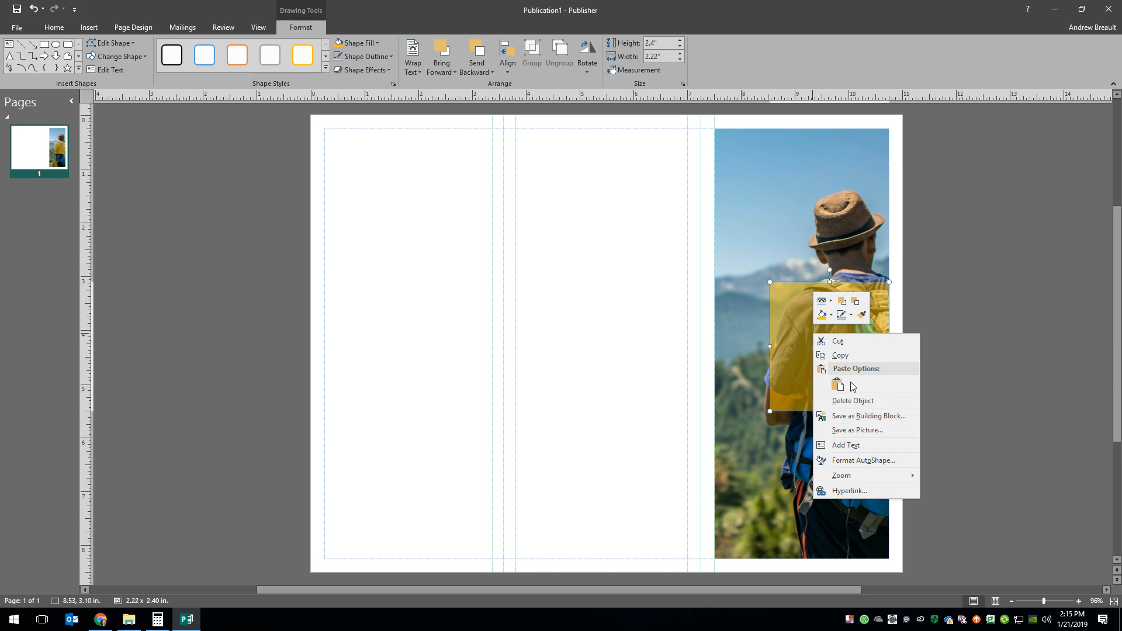
left_click(863, 460)
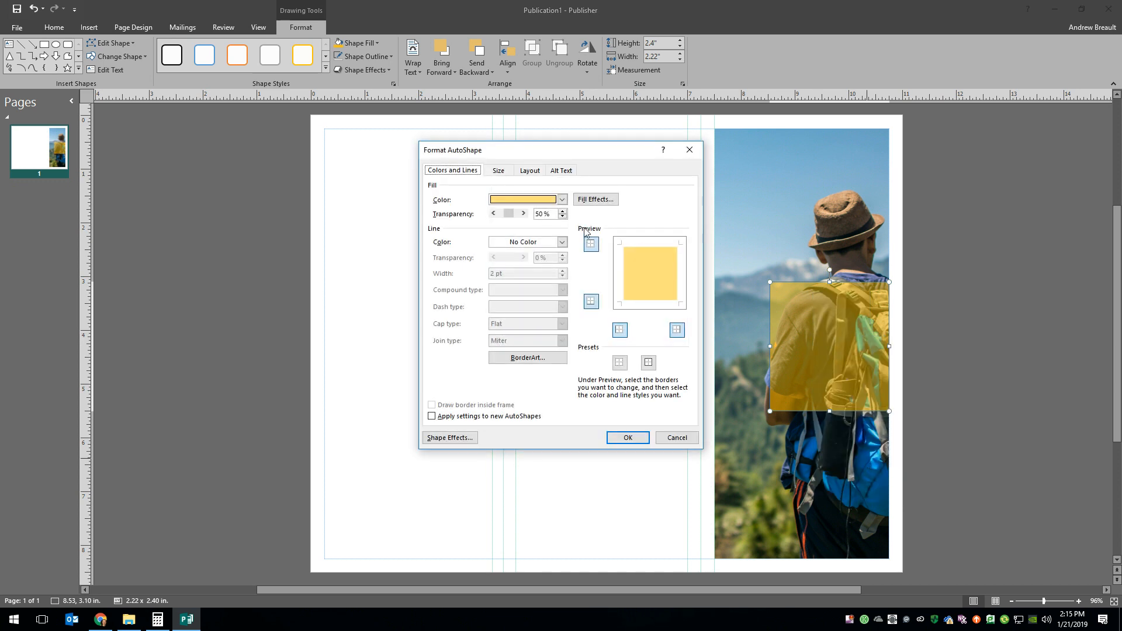
double_click(542, 214)
type("25")
left_click(627, 438)
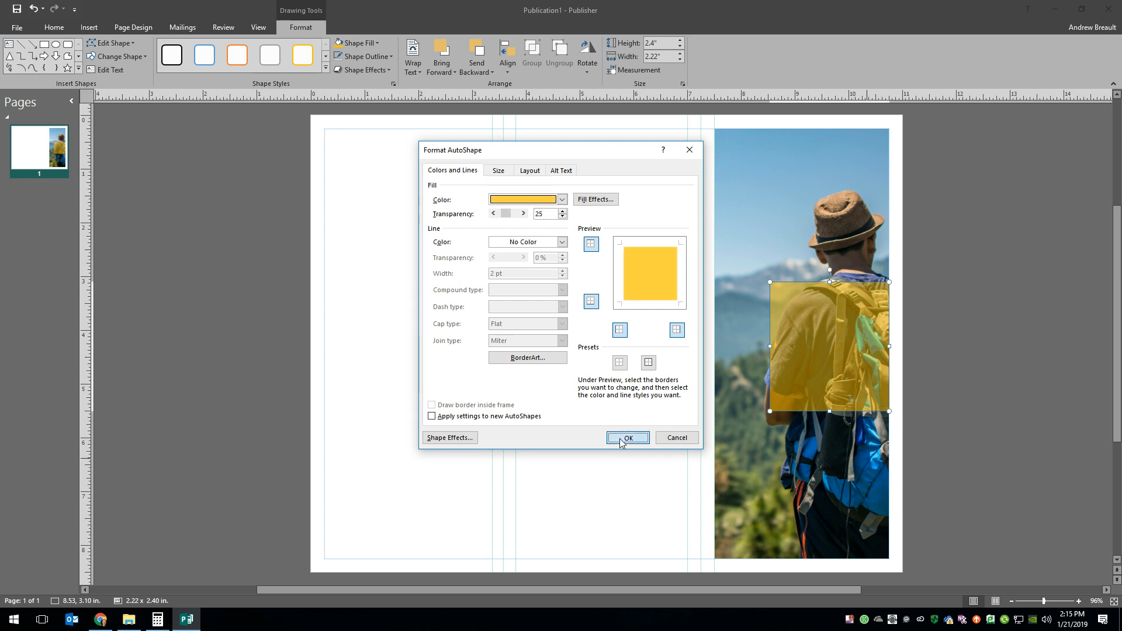
left_click(966, 373)
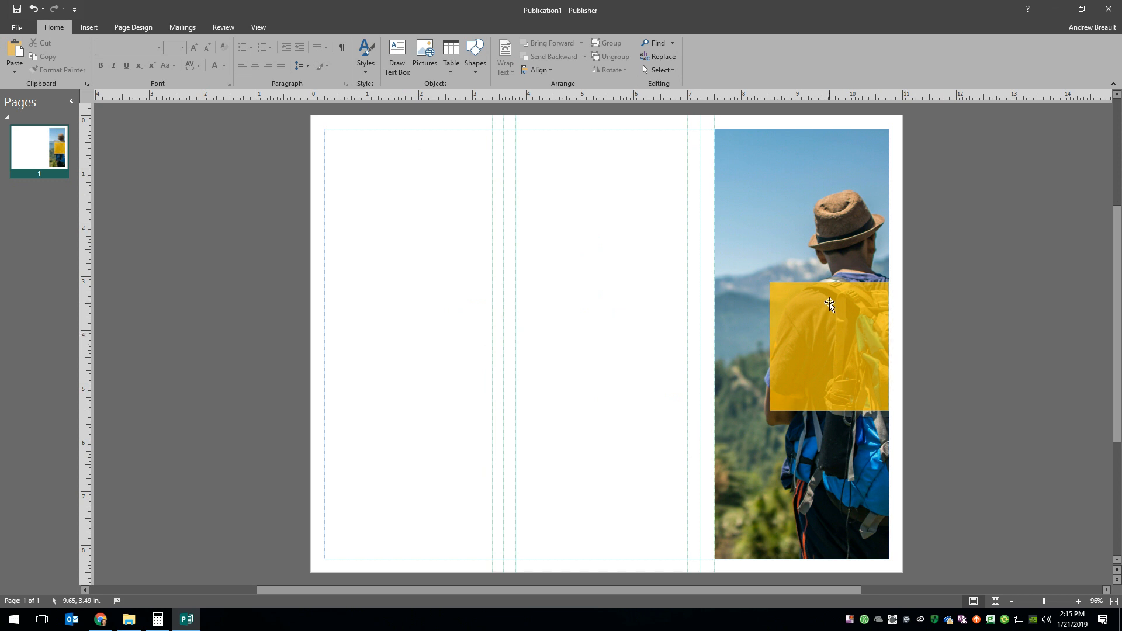
- Resize the translucent rectangle to about 2.61 × 1.82 in and move it down to a vertical position of about 4.11 in
left_click(775, 359)
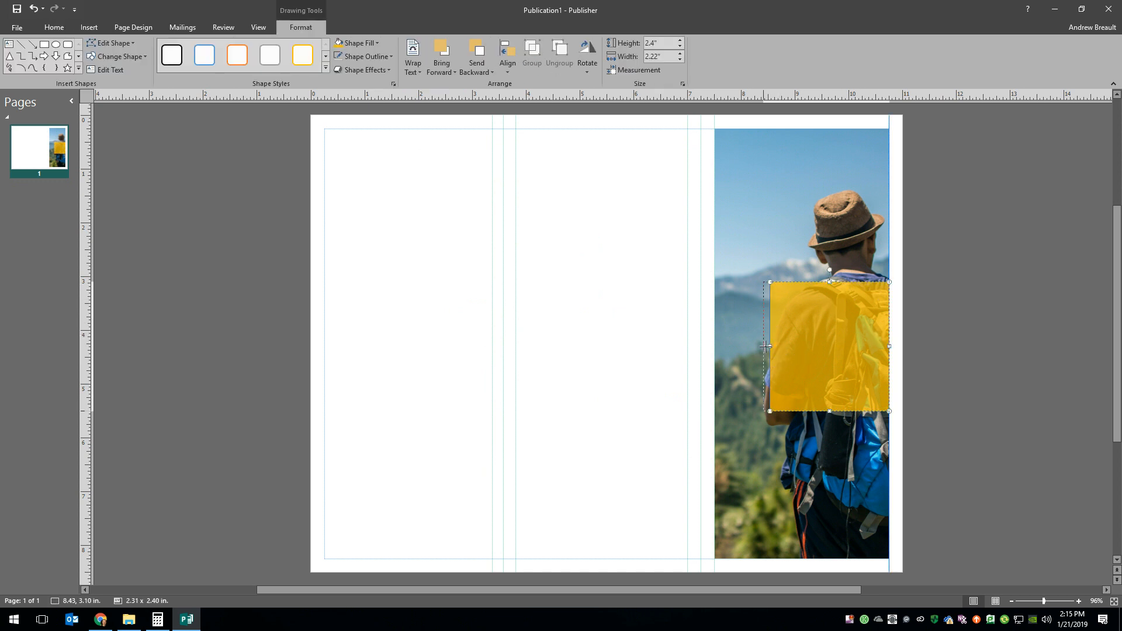
left_click_drag(772, 346, 748, 346)
left_click_drag(818, 283, 819, 314)
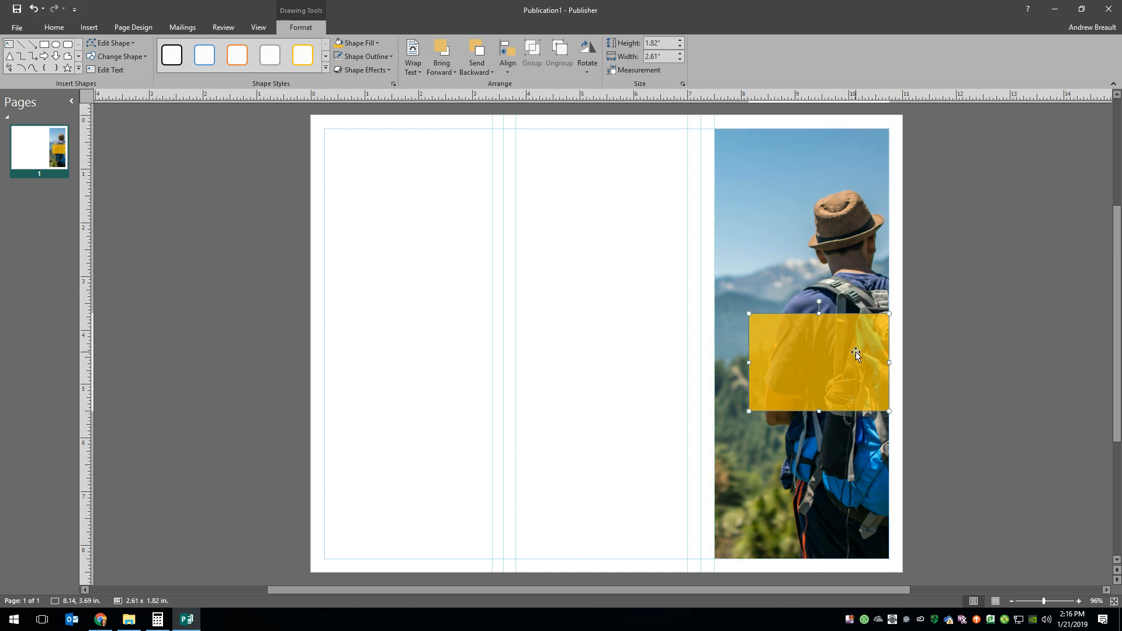
left_click_drag(856, 354, 857, 379)
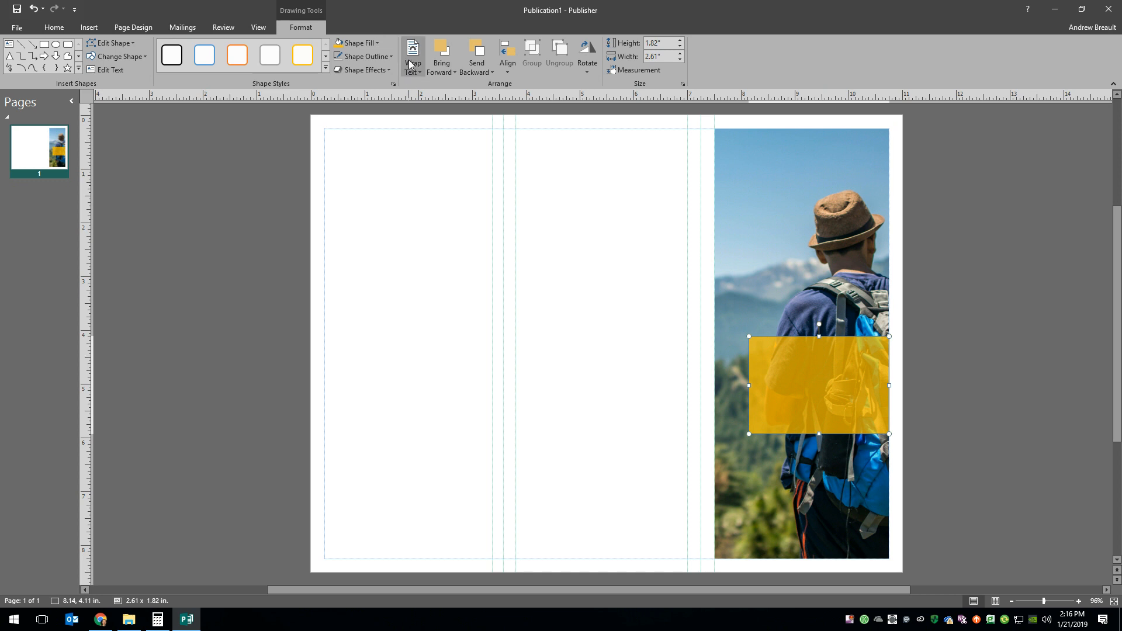
- Draw a text box about 2.35 × 1.58 in just inside the translucent rectangle
left_click(93, 28)
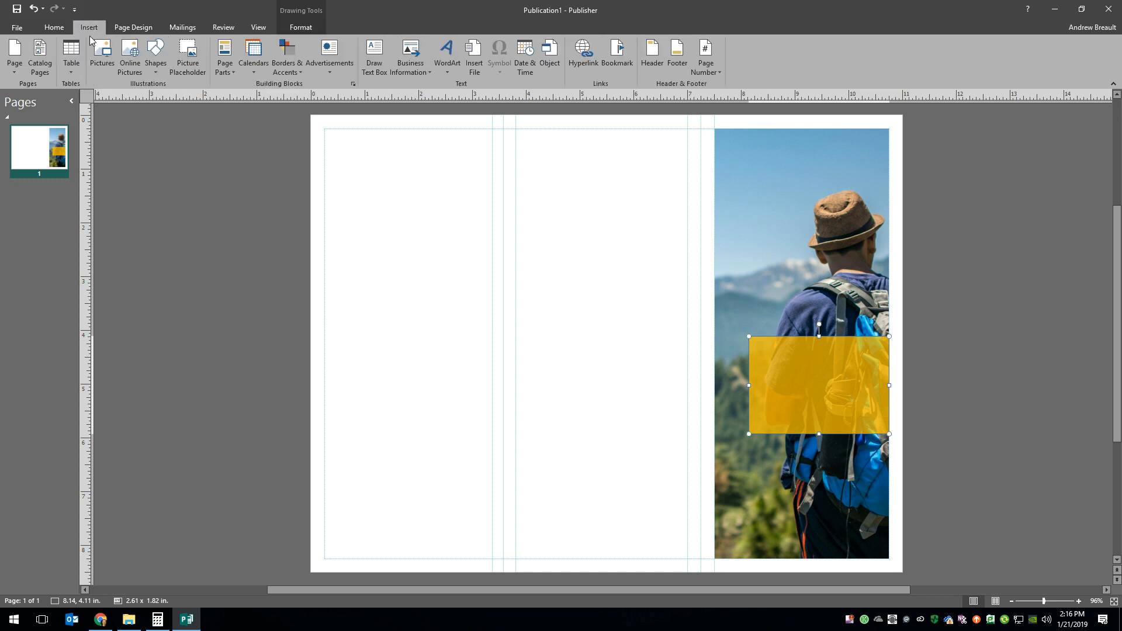
left_click(380, 54)
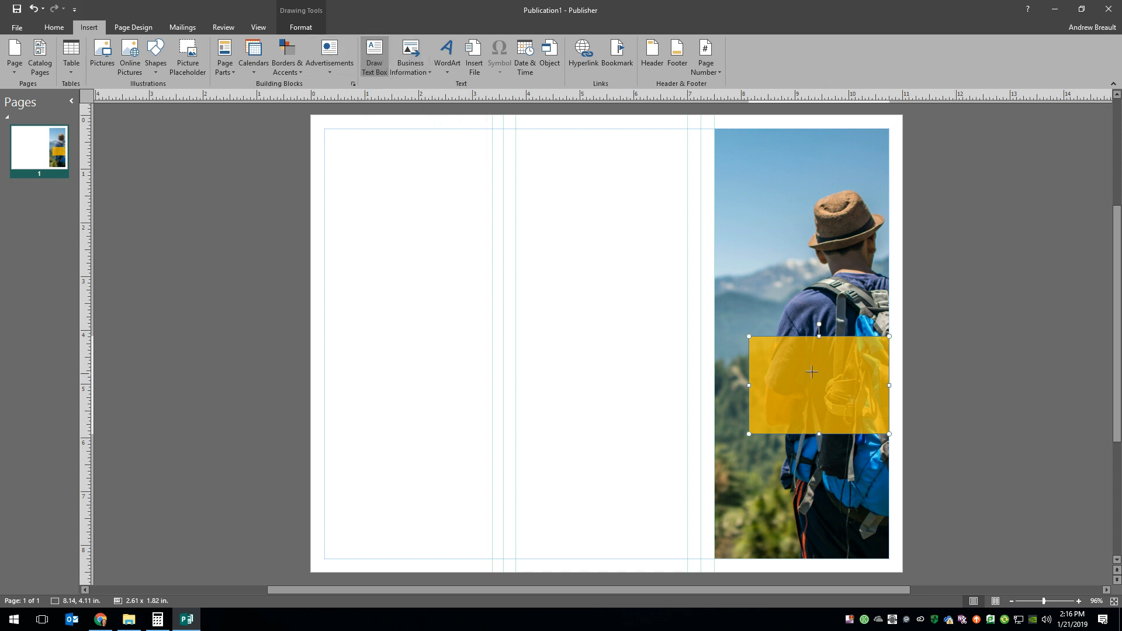
left_click_drag(755, 341, 885, 430)
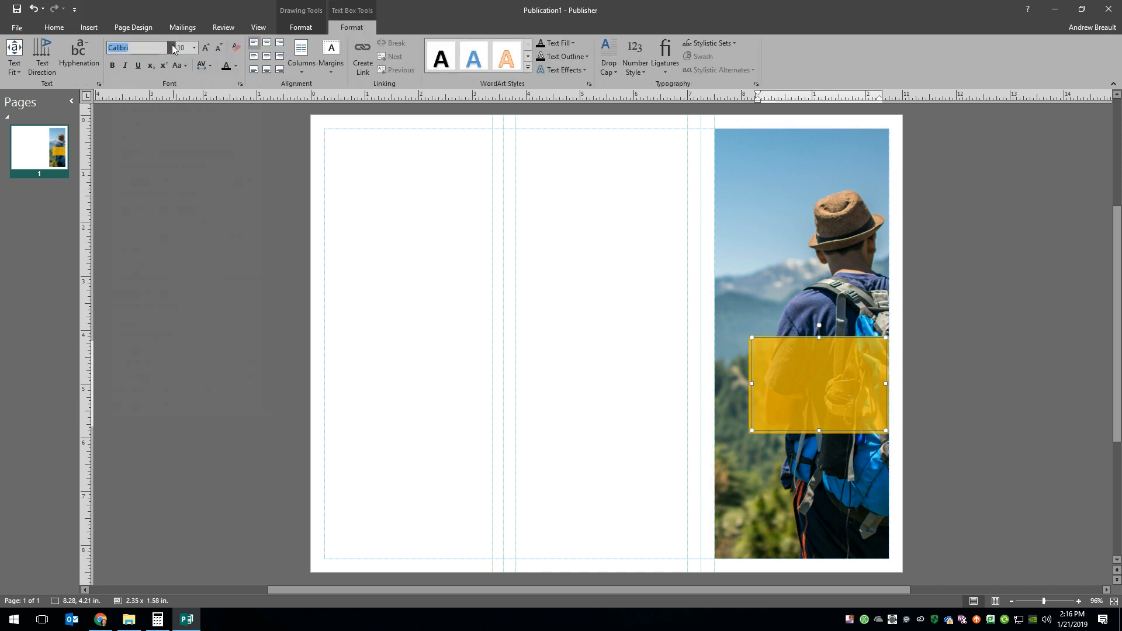
- Set the text box font to Arial Black and the font color to white
left_click(172, 47)
scroll(155, 270, "down", 9)
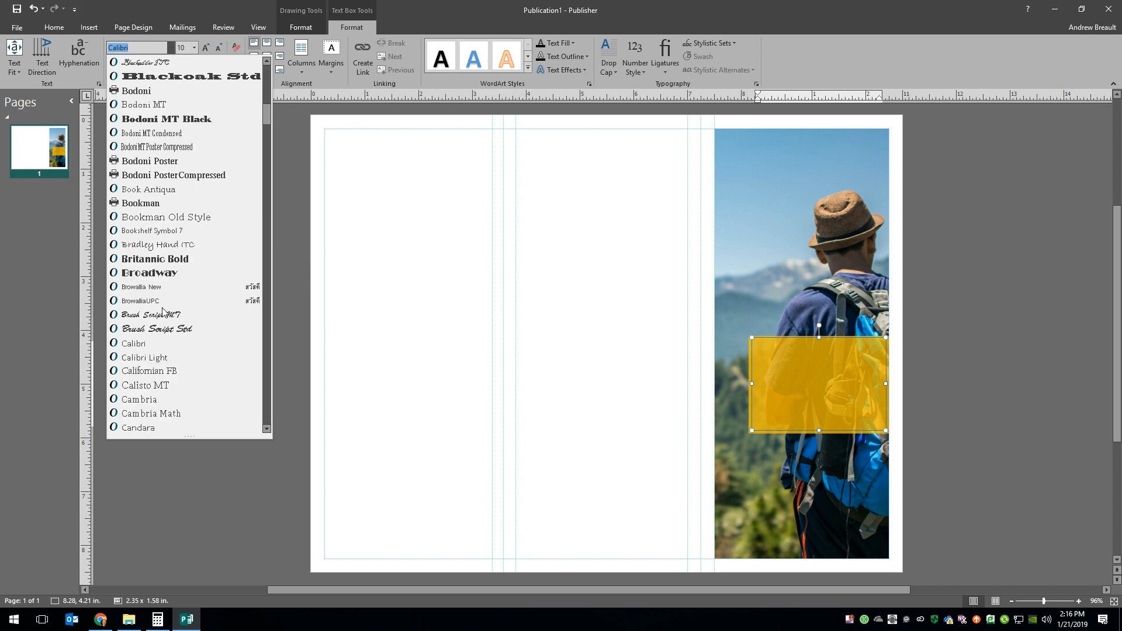
scroll(150, 263, "up", 15)
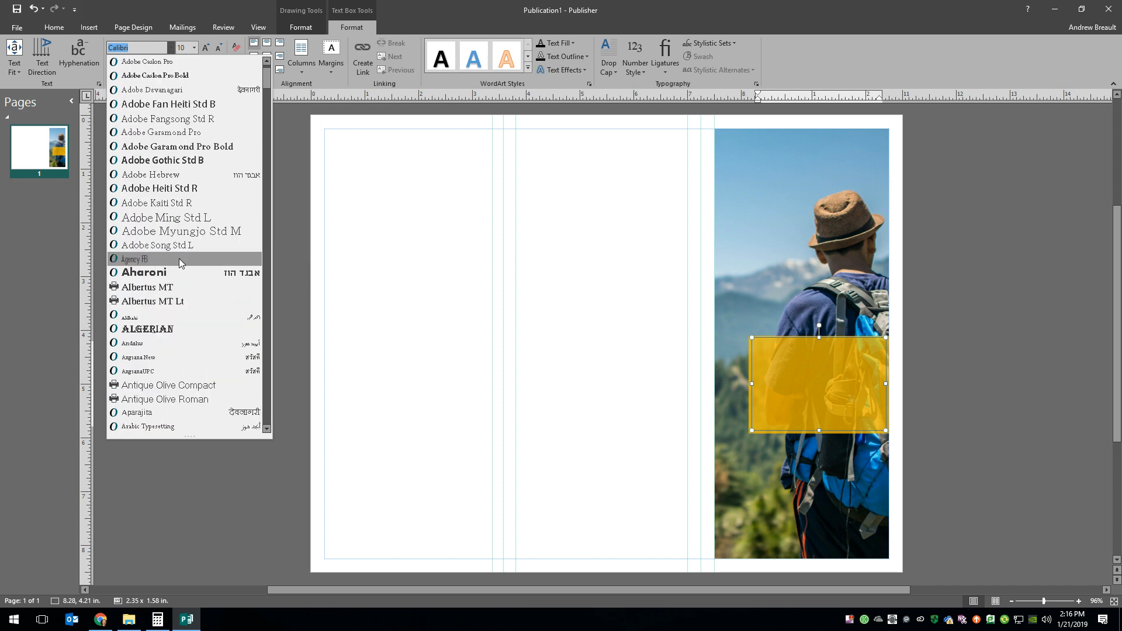
scroll(184, 294, "down", 3)
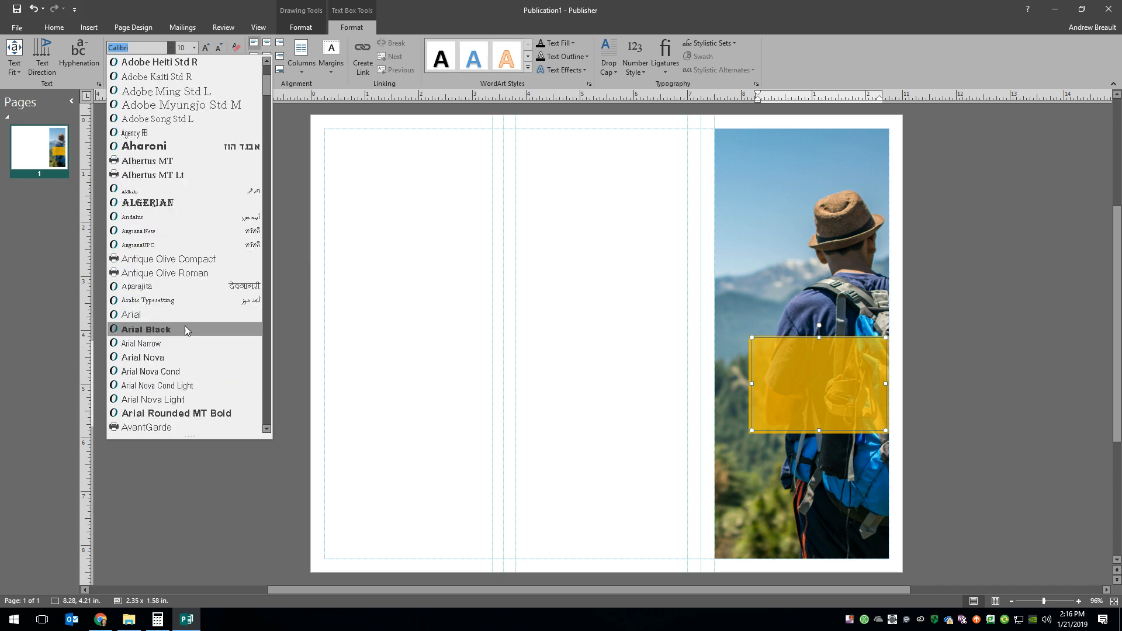
left_click(185, 329)
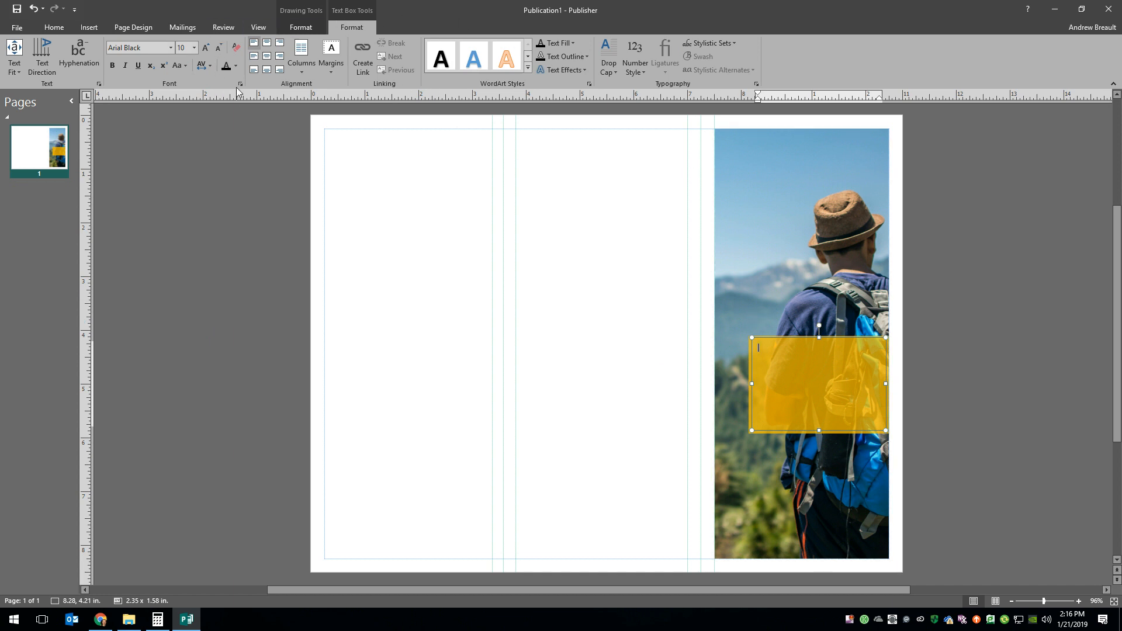
left_click(236, 66)
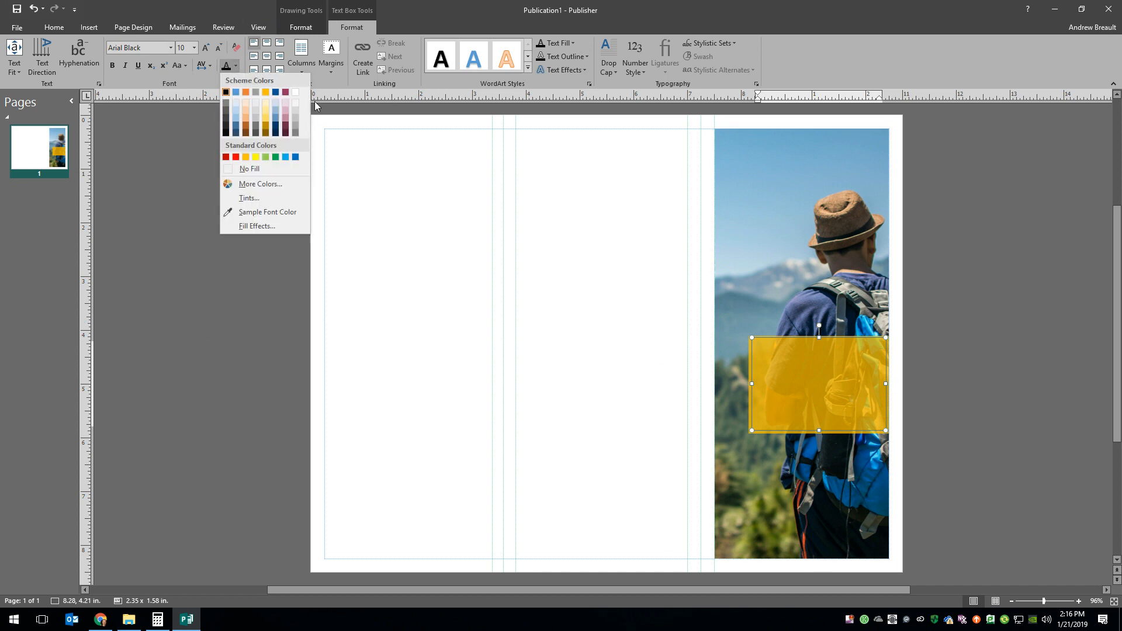
left_click(295, 92)
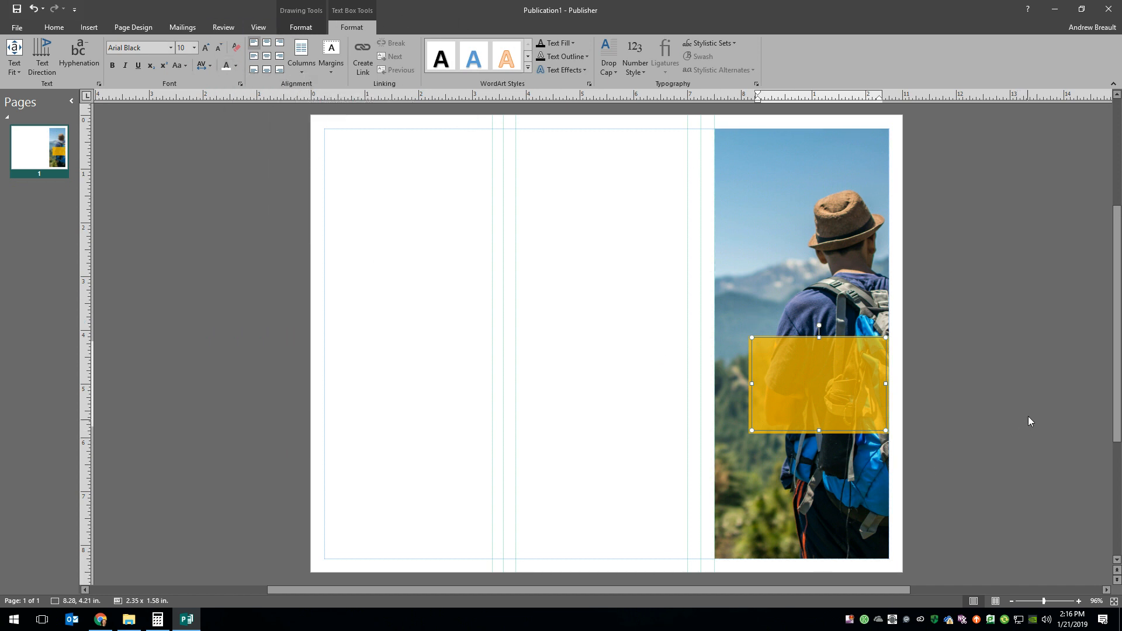
- Enter the sample brochure's cover slogan on four lines: "For the", "BEST", "Moments of", "Your Life", checking it against the Keynote slide
left_click(101, 619)
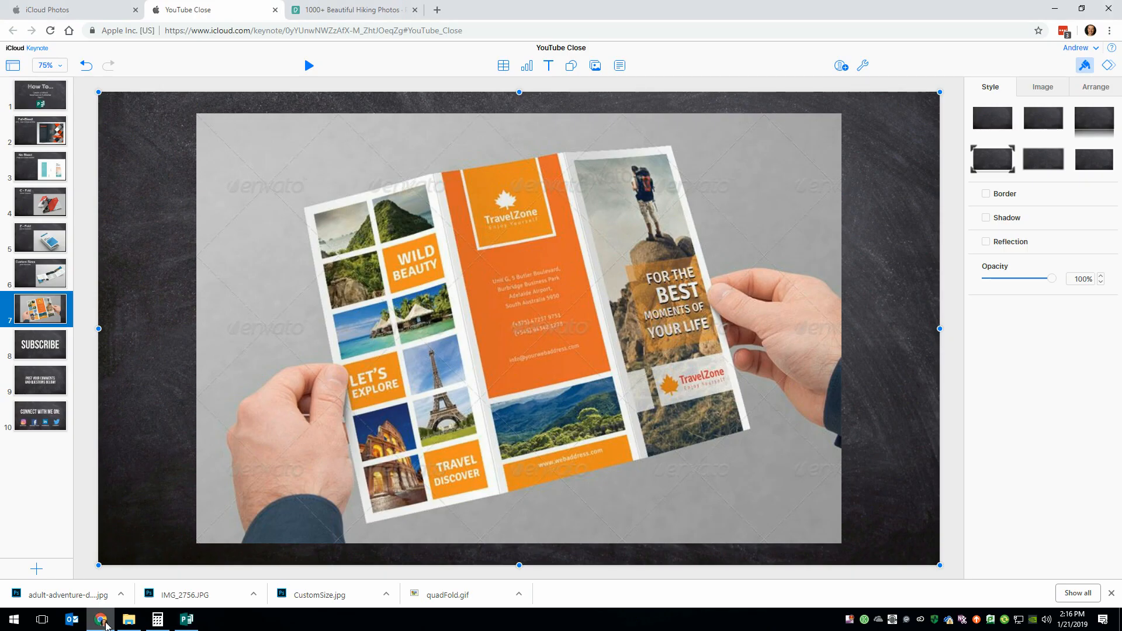
left_click(187, 619)
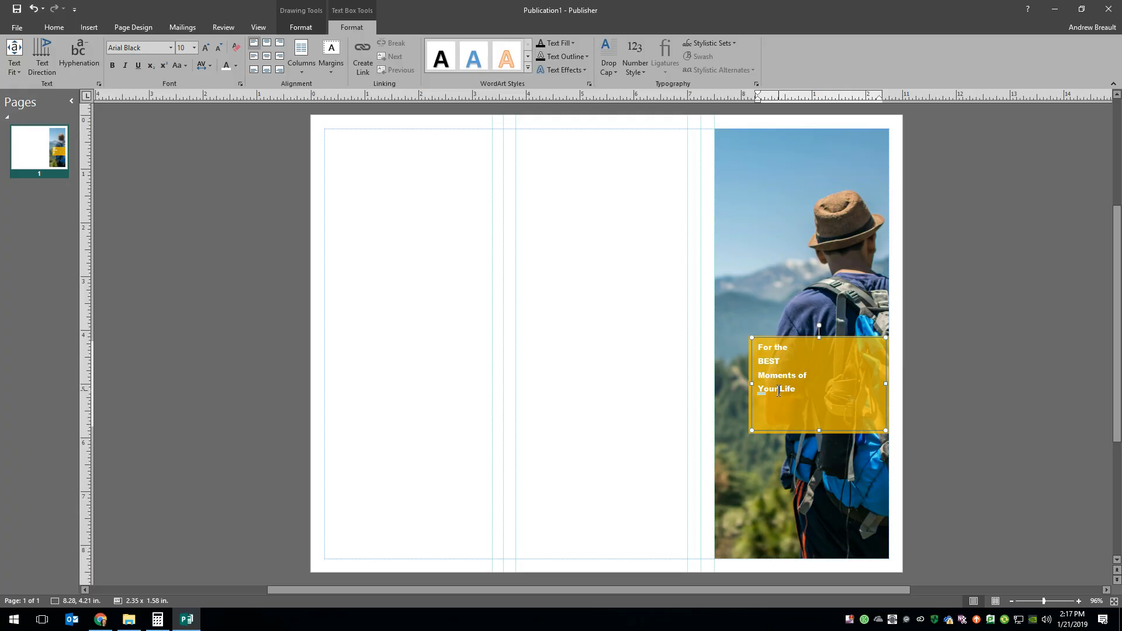
left_click(100, 620)
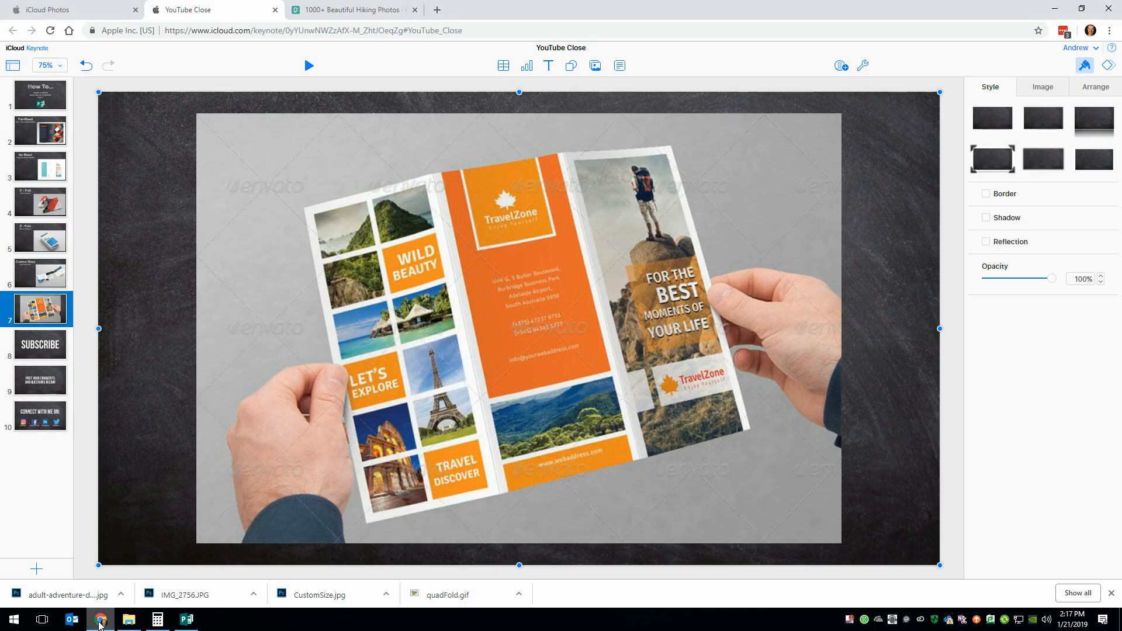
left_click(100, 627)
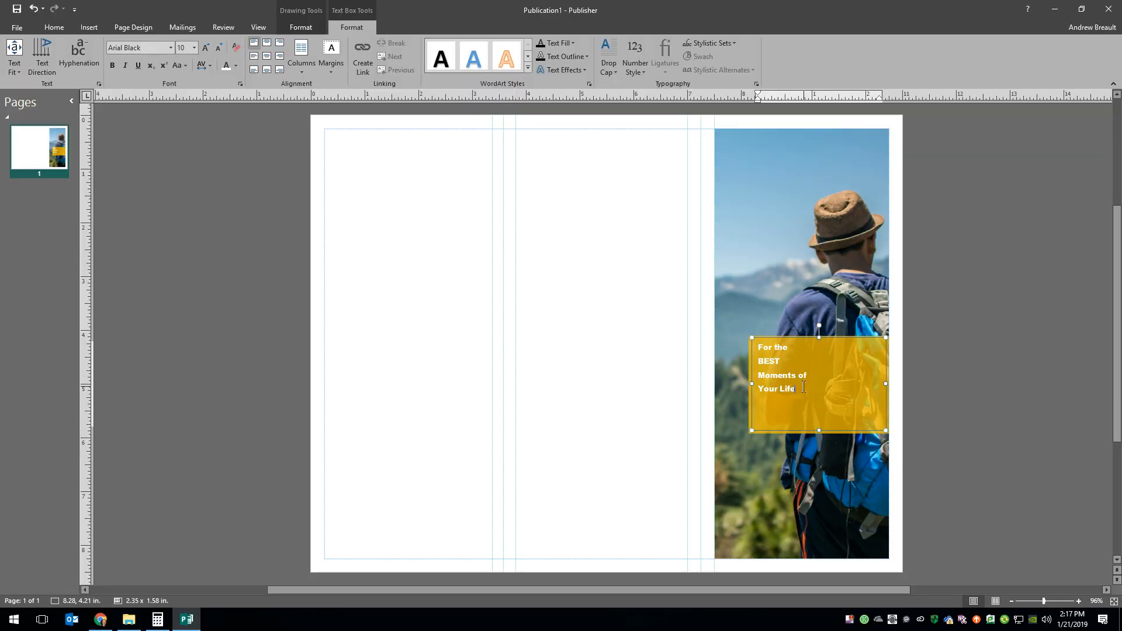
- Change all four lines of the cover slogan to uppercase
left_click_drag(804, 396, 757, 346)
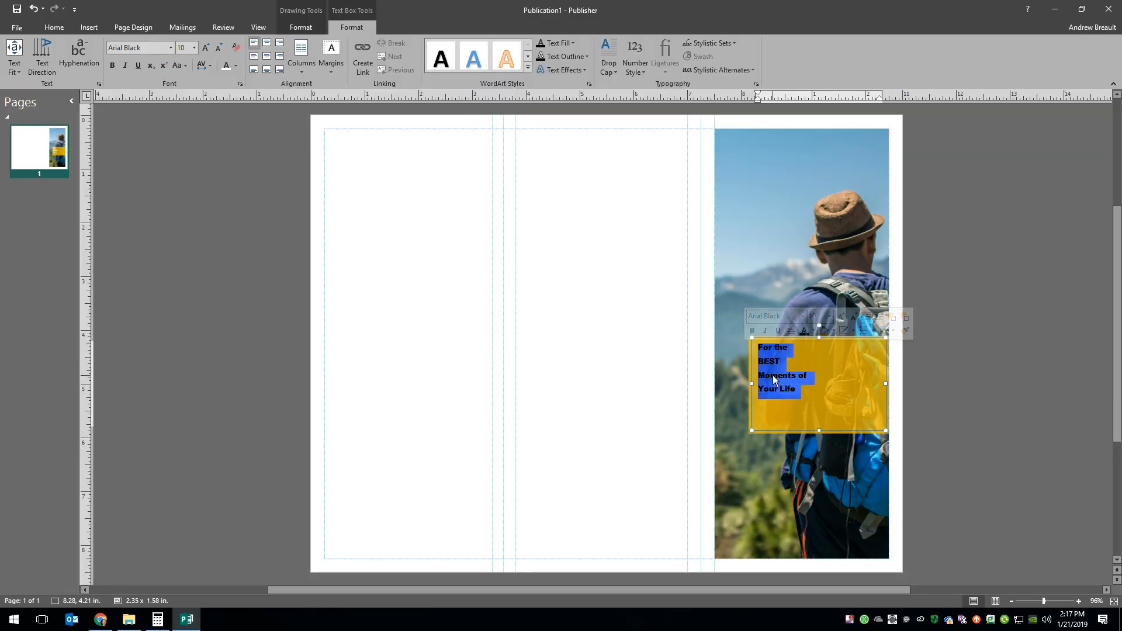
left_click(54, 27)
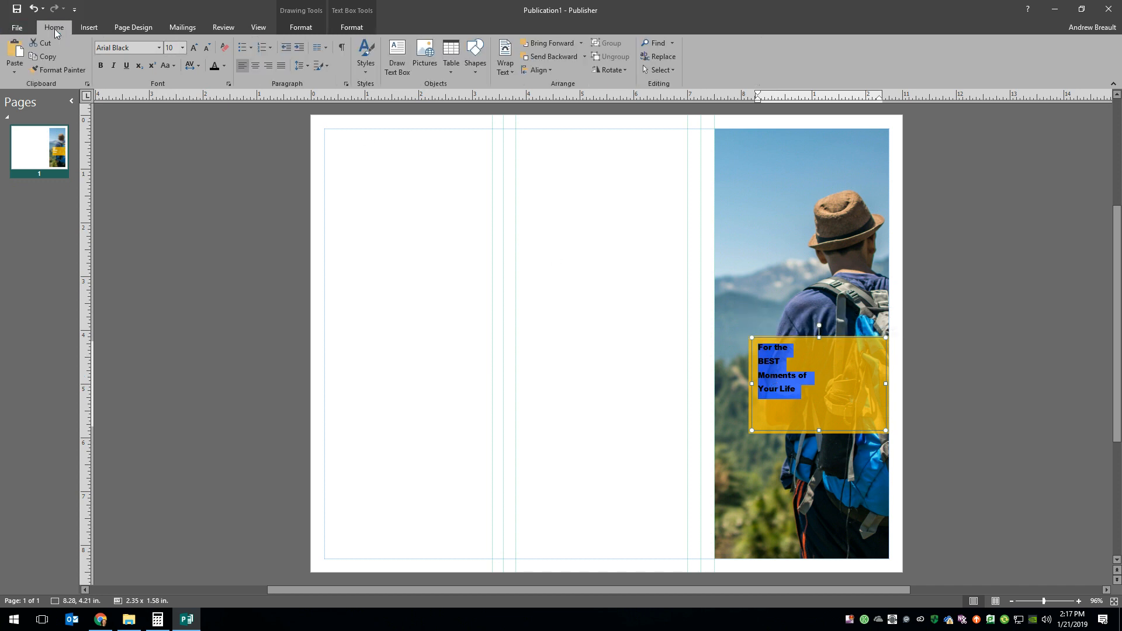
left_click(173, 66)
left_click(191, 108)
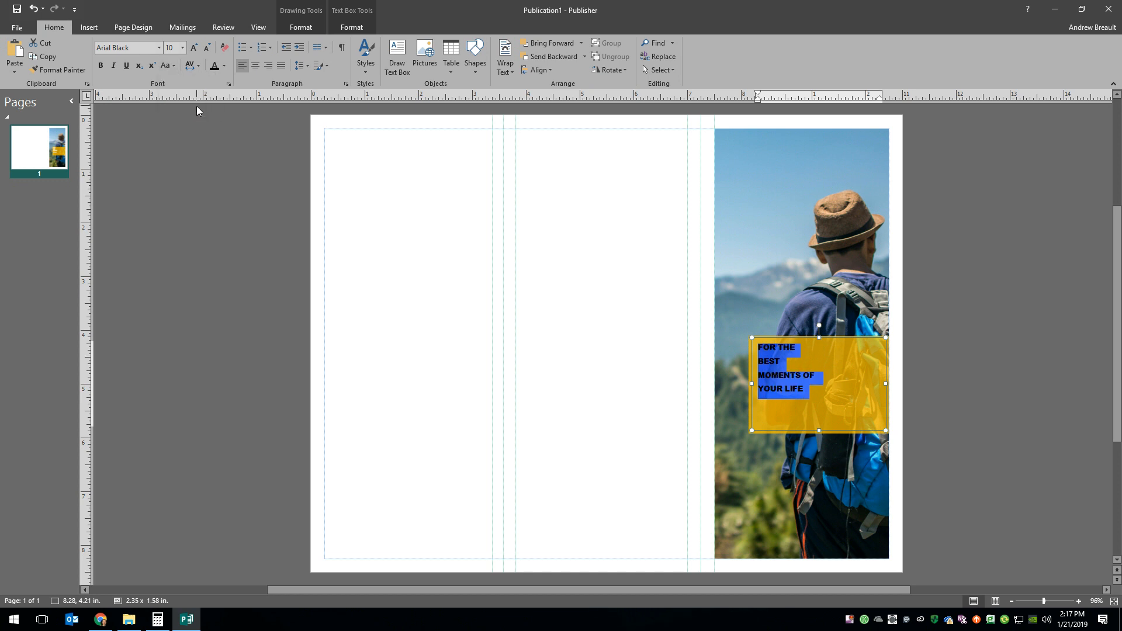
- Enlarge BEST well beyond the other slogan lines and make YOUR LIFE slightly larger
left_click(805, 377)
left_click_drag(787, 359, 755, 361)
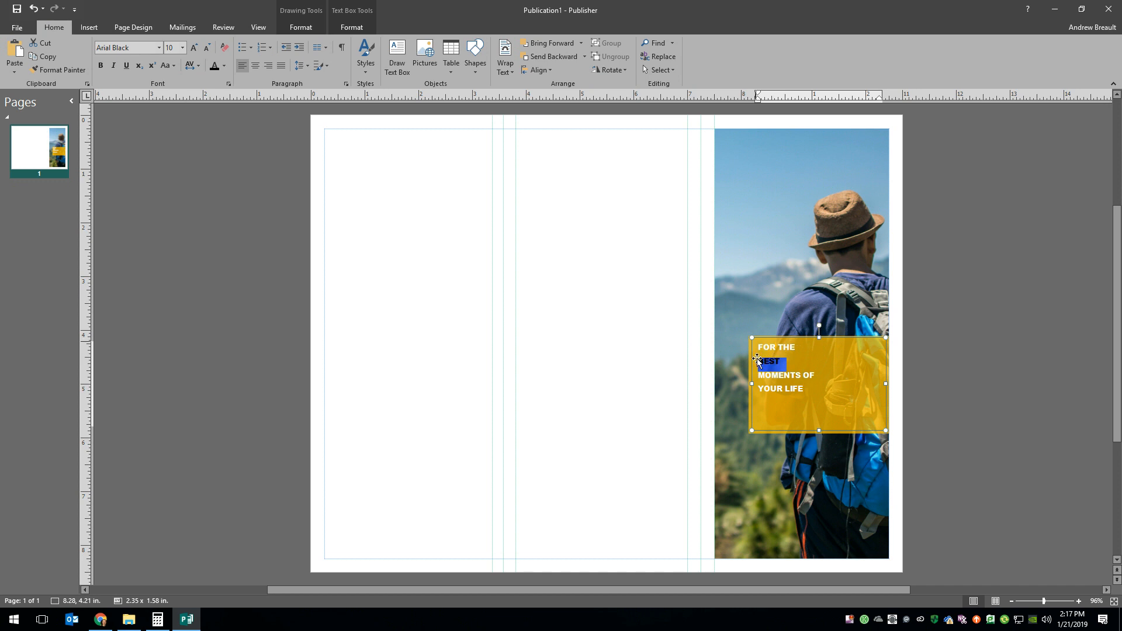
left_click(193, 50)
left_click(193, 50)
left_click(193, 51)
left_click(193, 50)
left_click(193, 51)
left_click(193, 51)
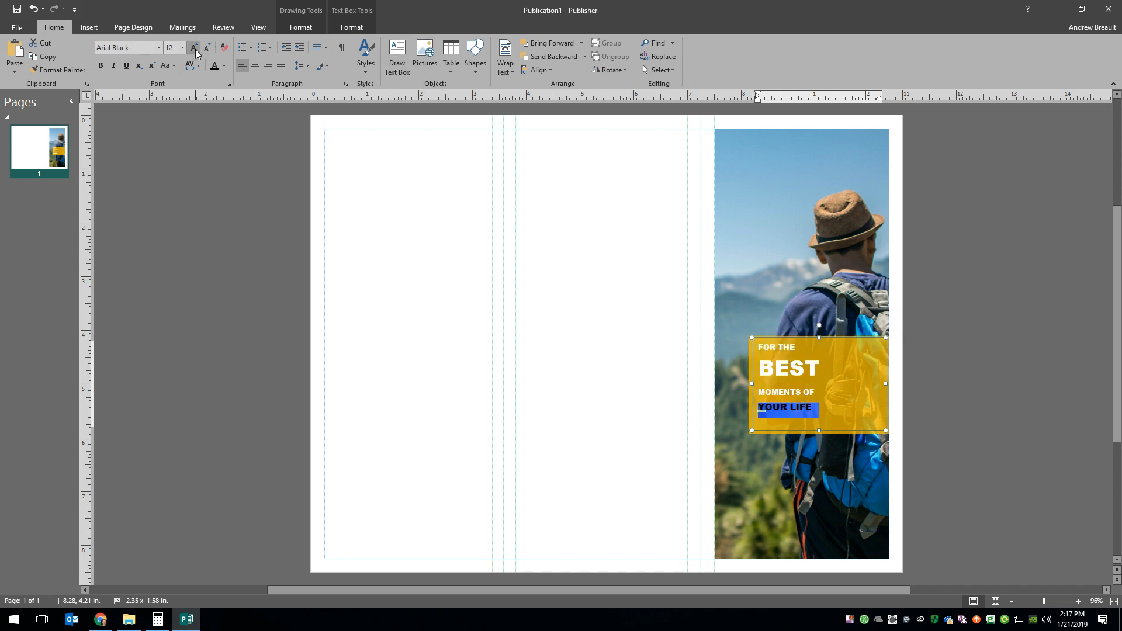
left_click(194, 50)
left_click(151, 187)
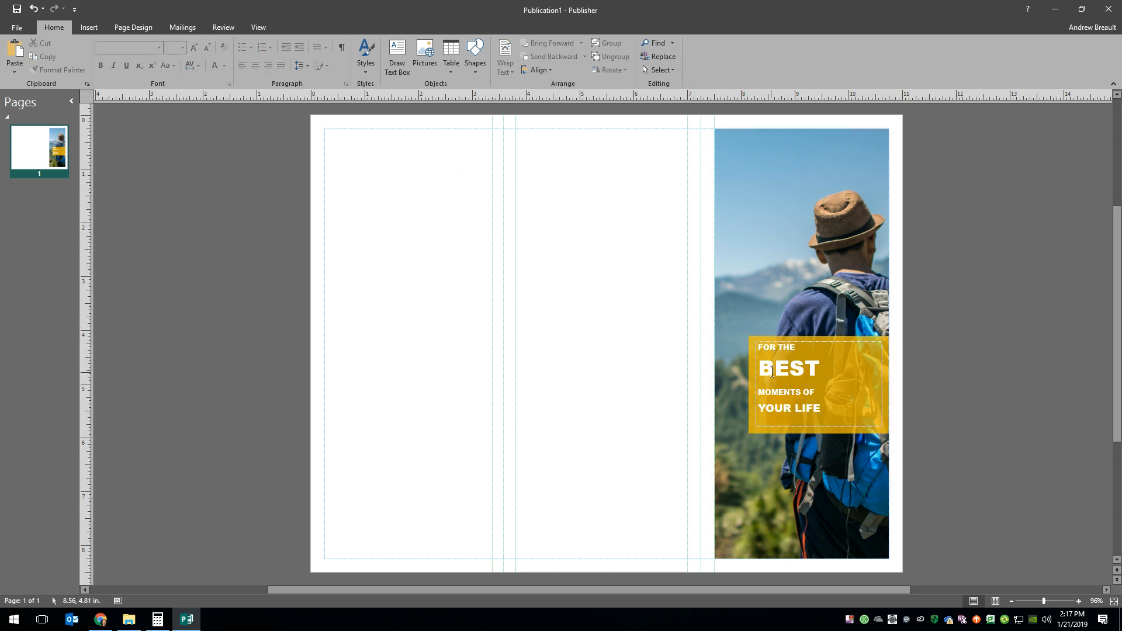
- Tighten the whole slogan's paragraph spacing to 0 pt after paragraphs and 1 sp between lines
left_click_drag(832, 409, 756, 344)
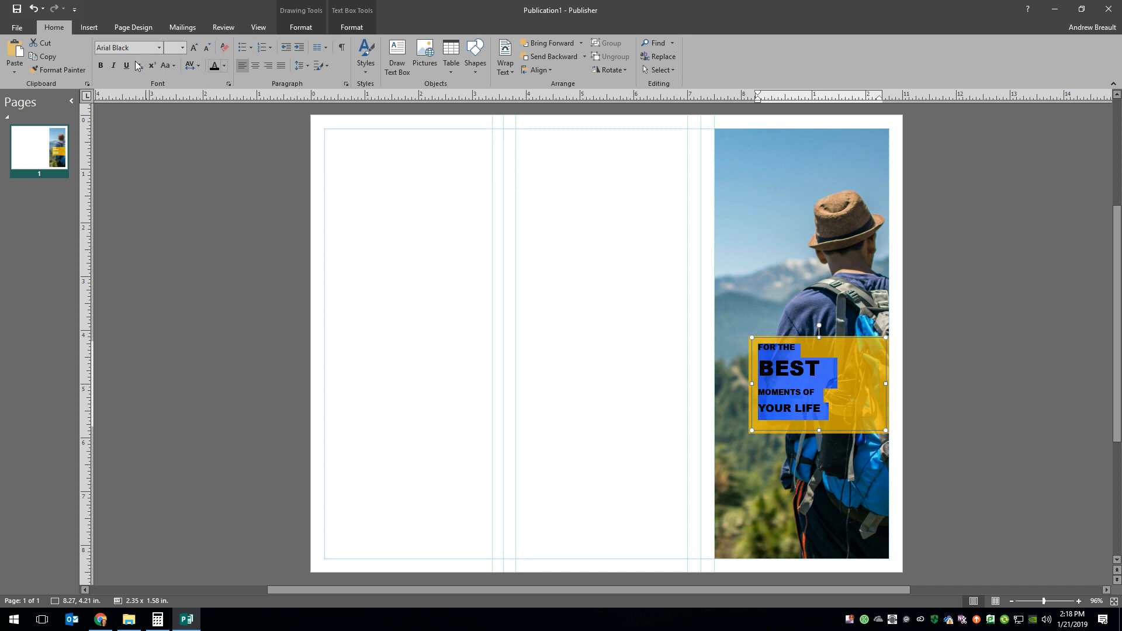
left_click(346, 84)
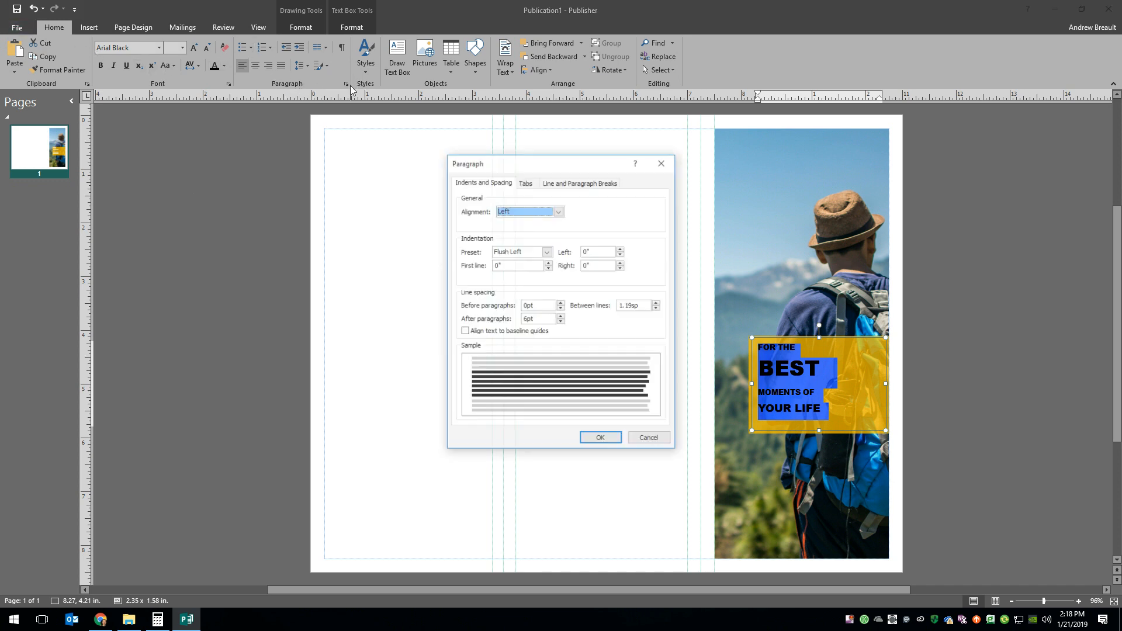
double_click(529, 318)
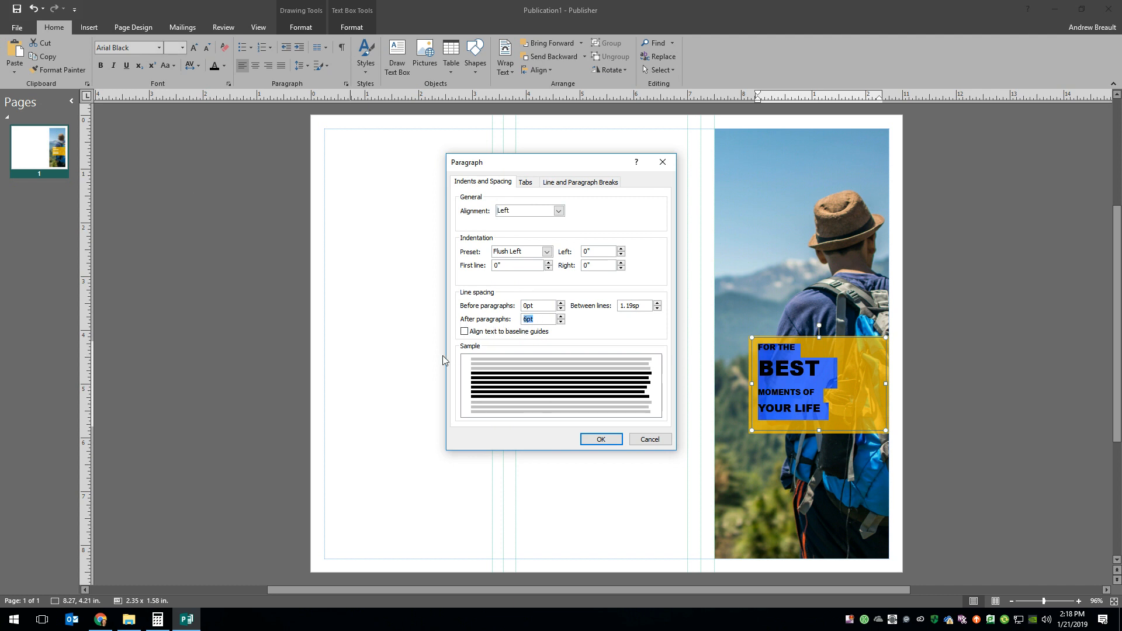
type("0")
left_click(646, 306)
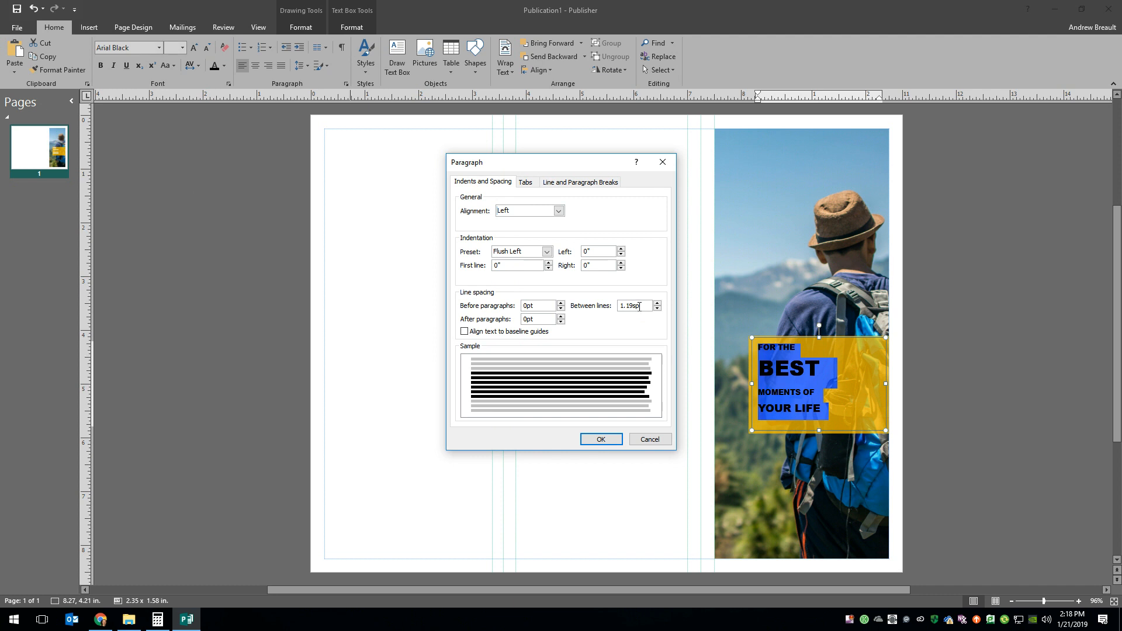
double_click(640, 306)
type("1")
left_click(607, 441)
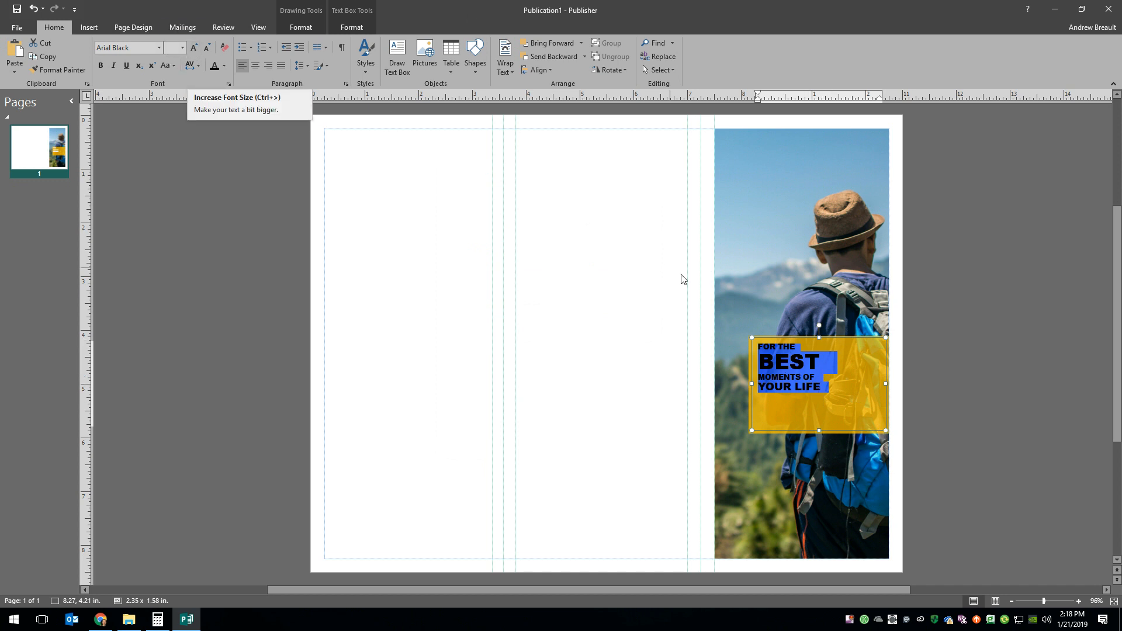
- Increase the font size of all four slogan lines together, keeping their relative differences
left_click(196, 53)
left_click(197, 52)
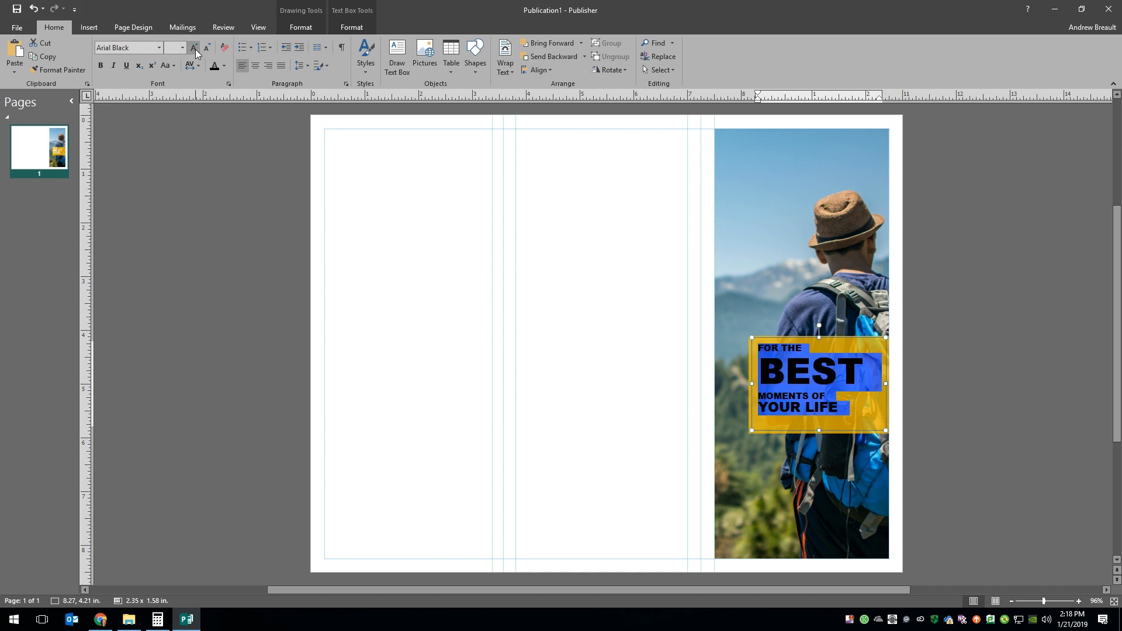
left_click(836, 418)
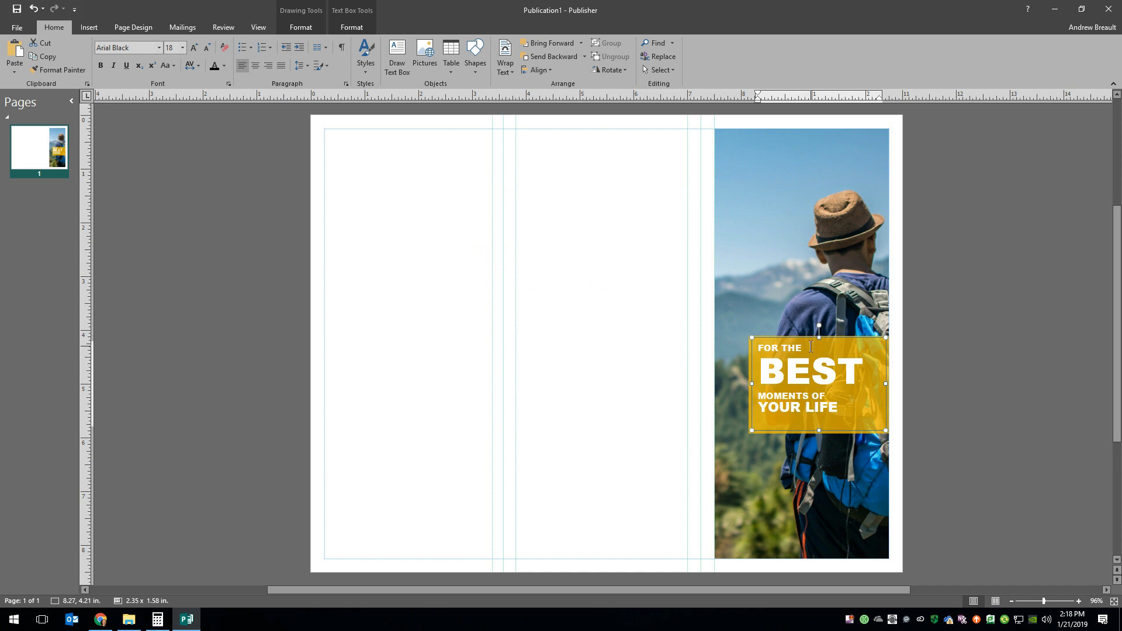
- Enlarge the FOR THE line of the slogan to 28 pt
left_click_drag(811, 347, 757, 348)
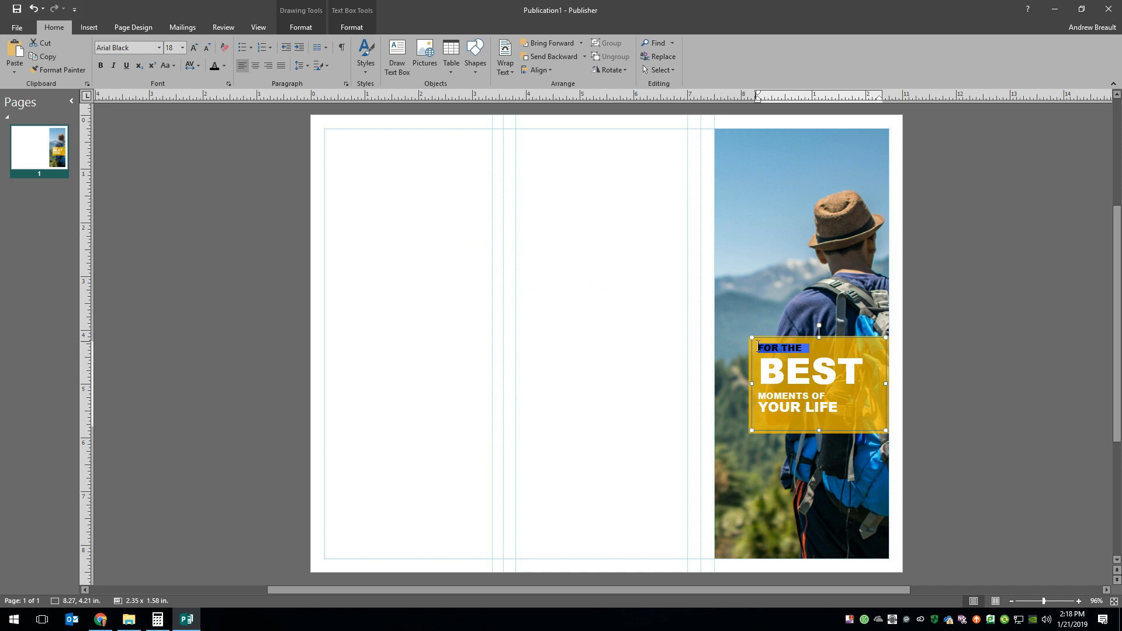
left_click(196, 49)
left_click(195, 49)
left_click(196, 49)
left_click(196, 50)
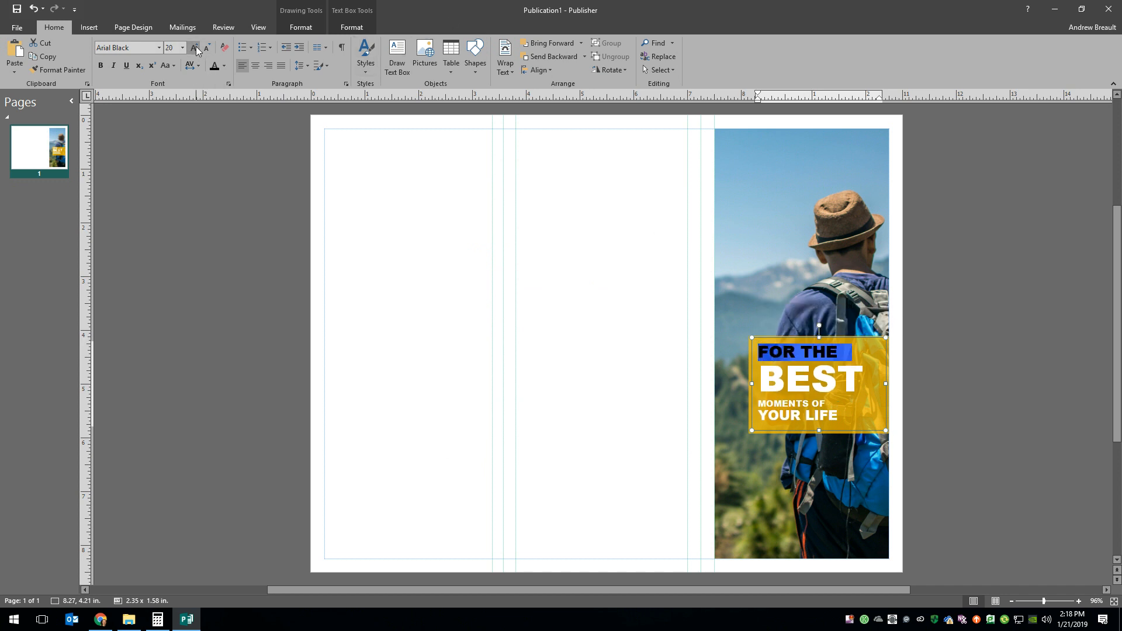
left_click(195, 50)
left_click(196, 49)
left_click(196, 49)
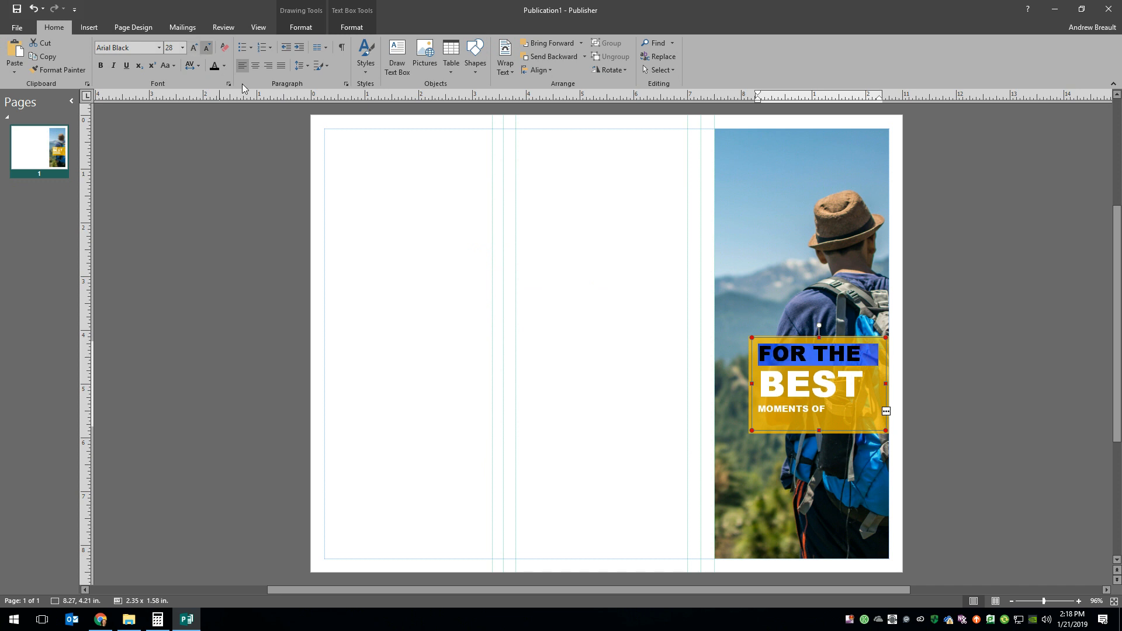
left_click(945, 440)
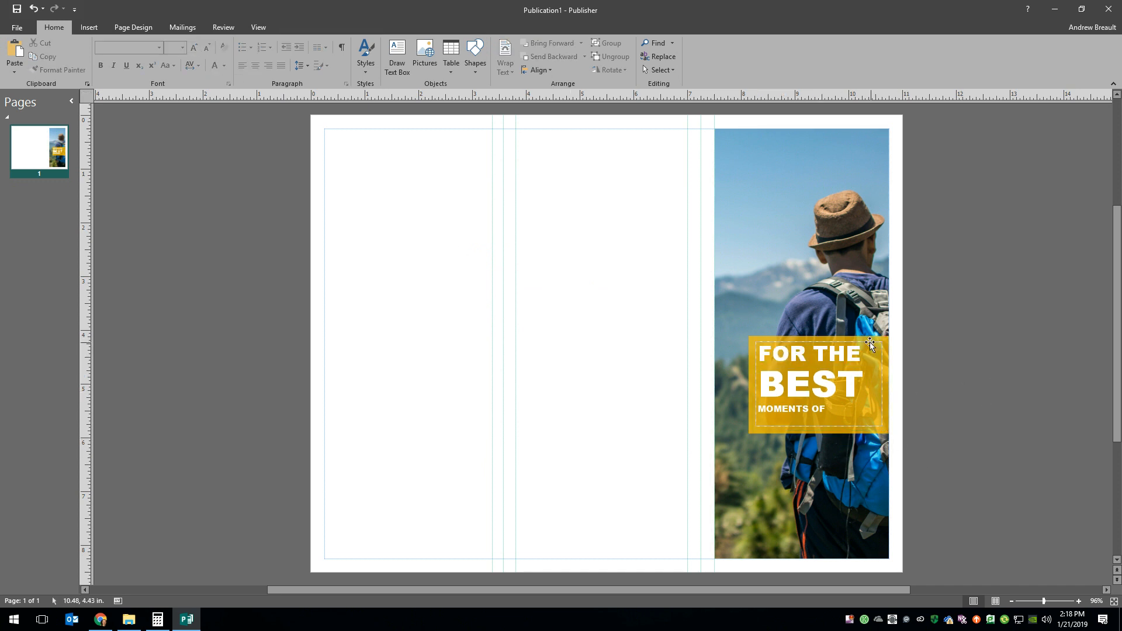
- Extend the translucent rectangle downward to about 2.61 × 2.40 in and the slogan text box to about 2.35 × 2.15 in
left_click(823, 434)
left_click_drag(818, 436, 818, 466)
left_click(818, 426)
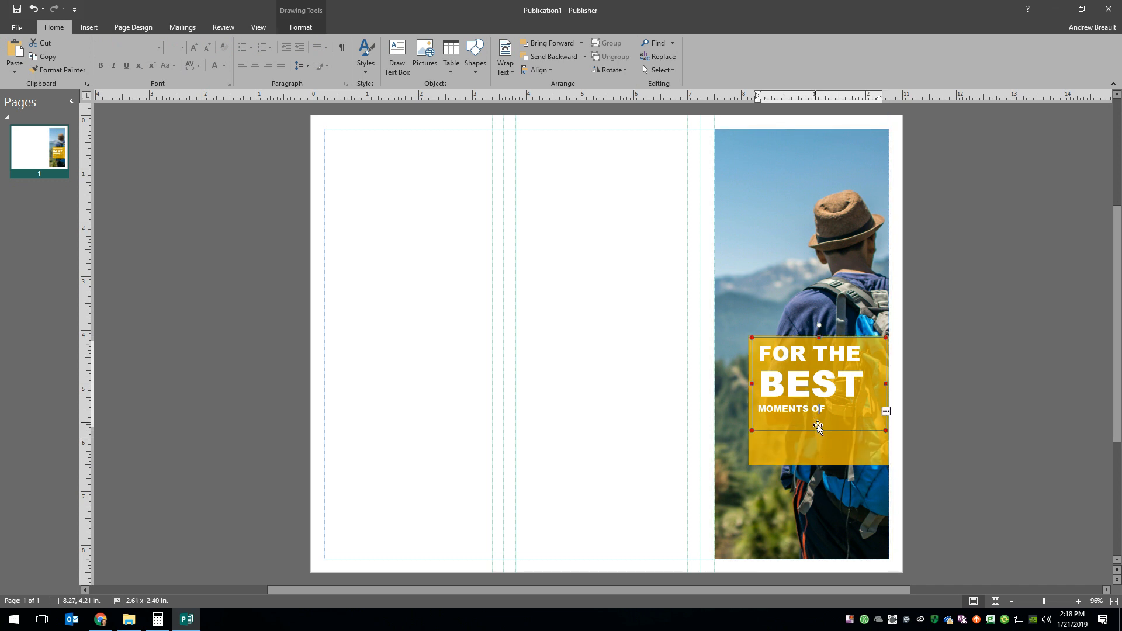
left_click_drag(818, 426, 820, 462)
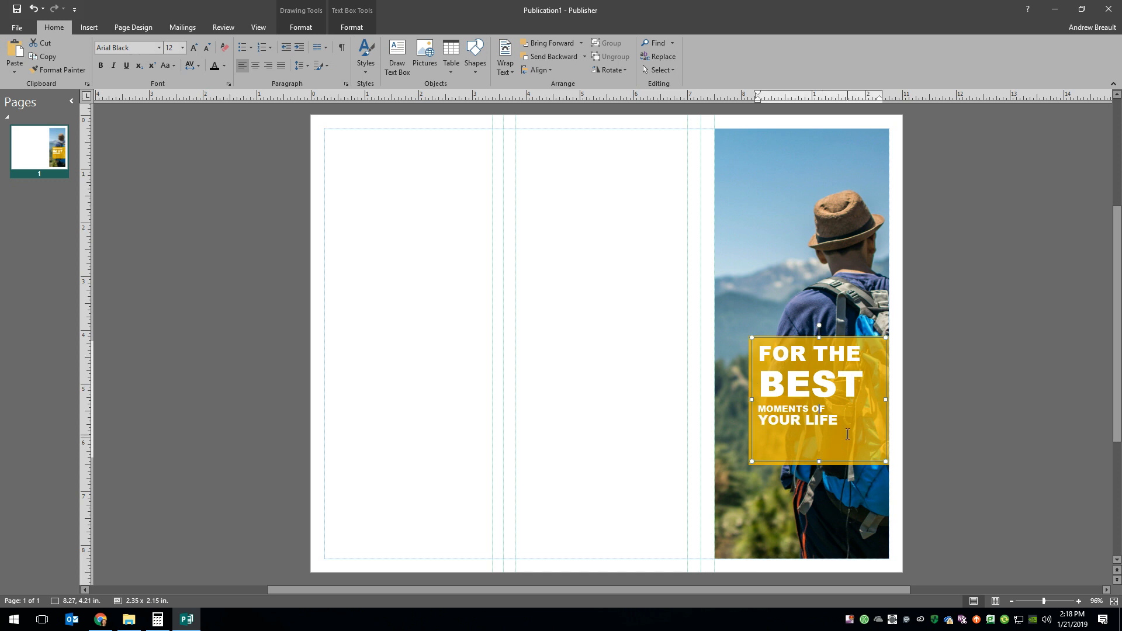
- Enlarge the MOMENTS OF line of the slogan to 18 pt
left_click_drag(835, 407, 758, 409)
left_click(194, 49)
left_click(194, 50)
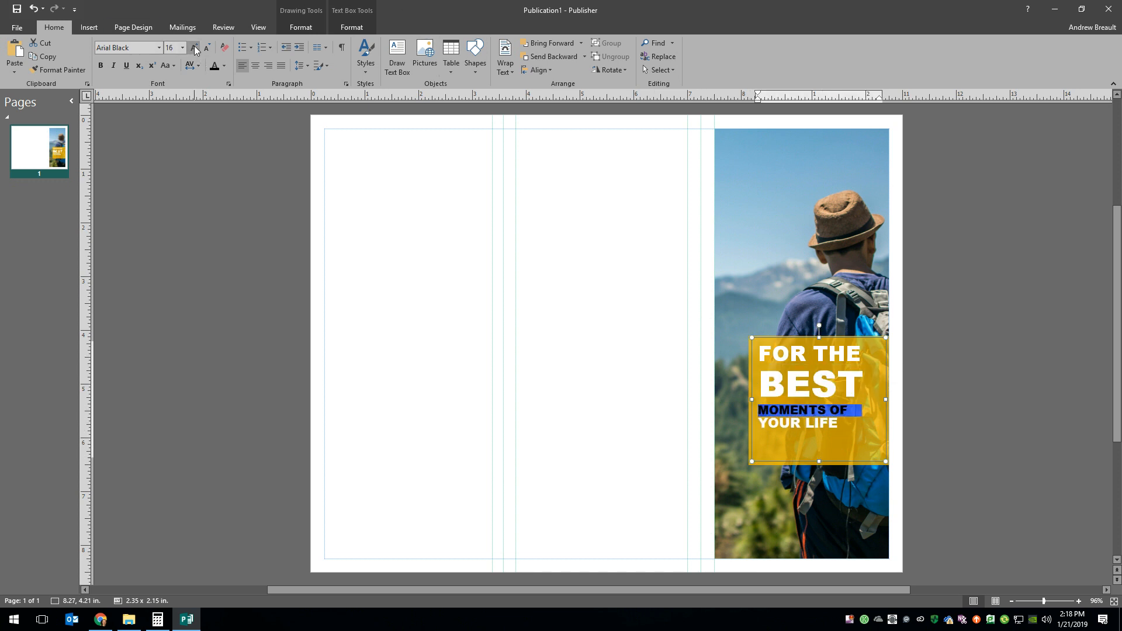
left_click(194, 49)
- Set the YOUR LIFE line of the slogan to 23 pt so it lines up with the line above
left_click_drag(838, 422, 759, 425)
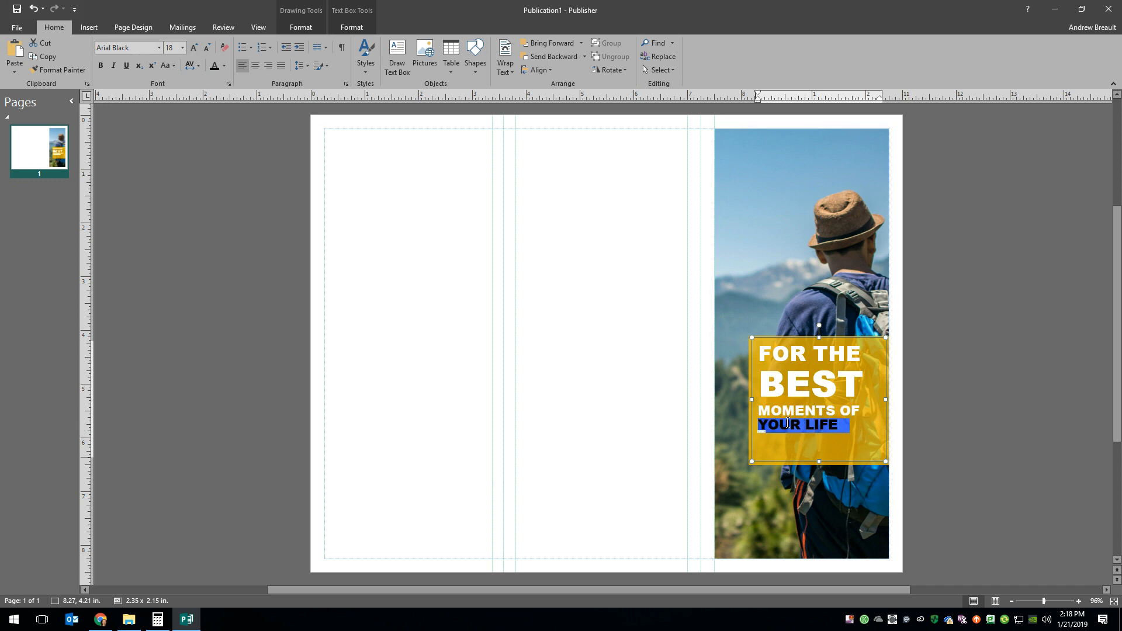
left_click(194, 49)
left_click(195, 49)
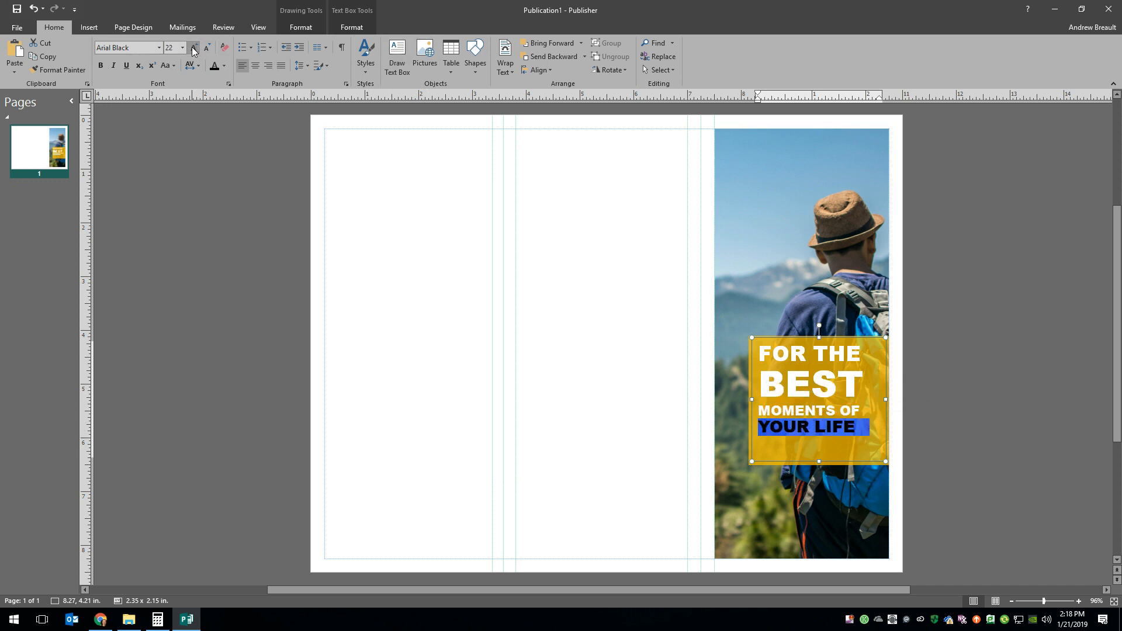
left_click(195, 49)
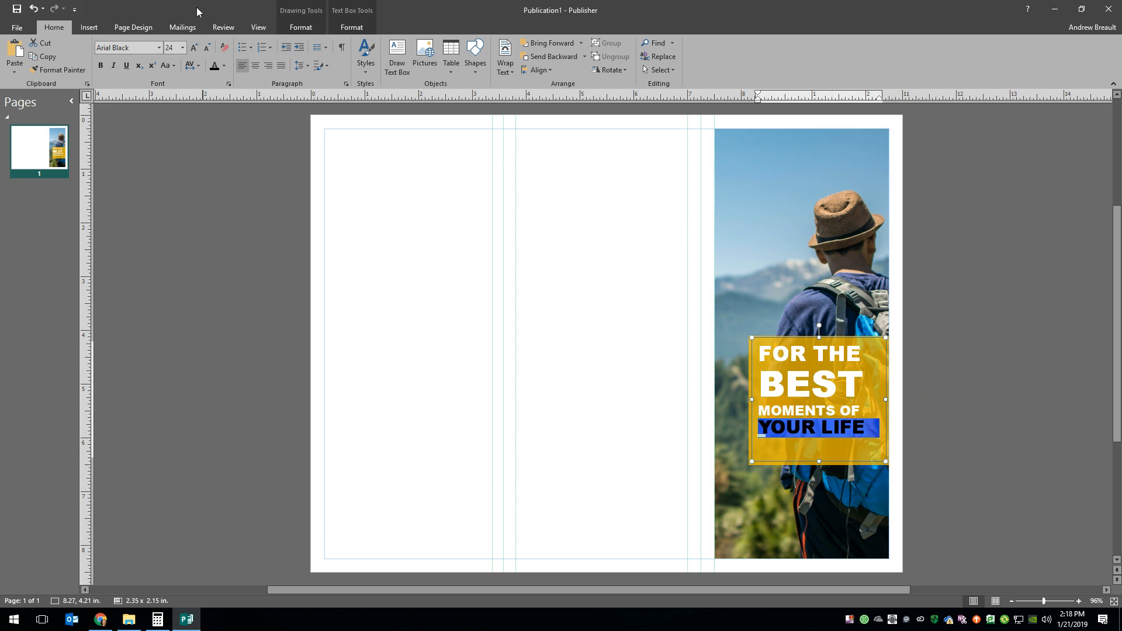
left_click(170, 47)
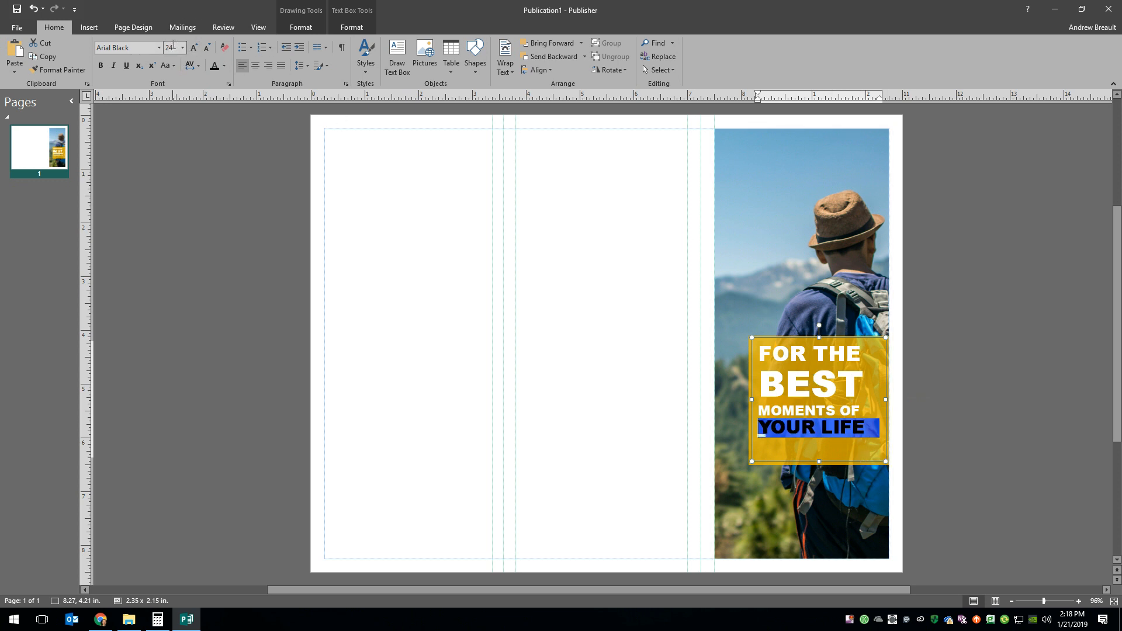
left_click(207, 49)
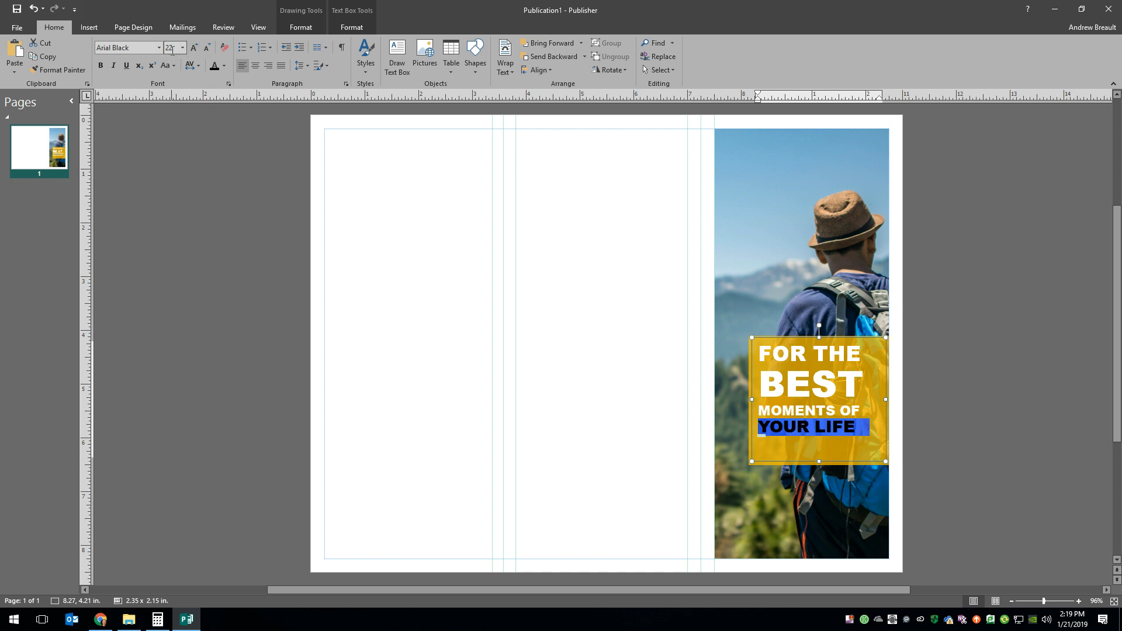
left_click(174, 48)
type("23")
key("Return")
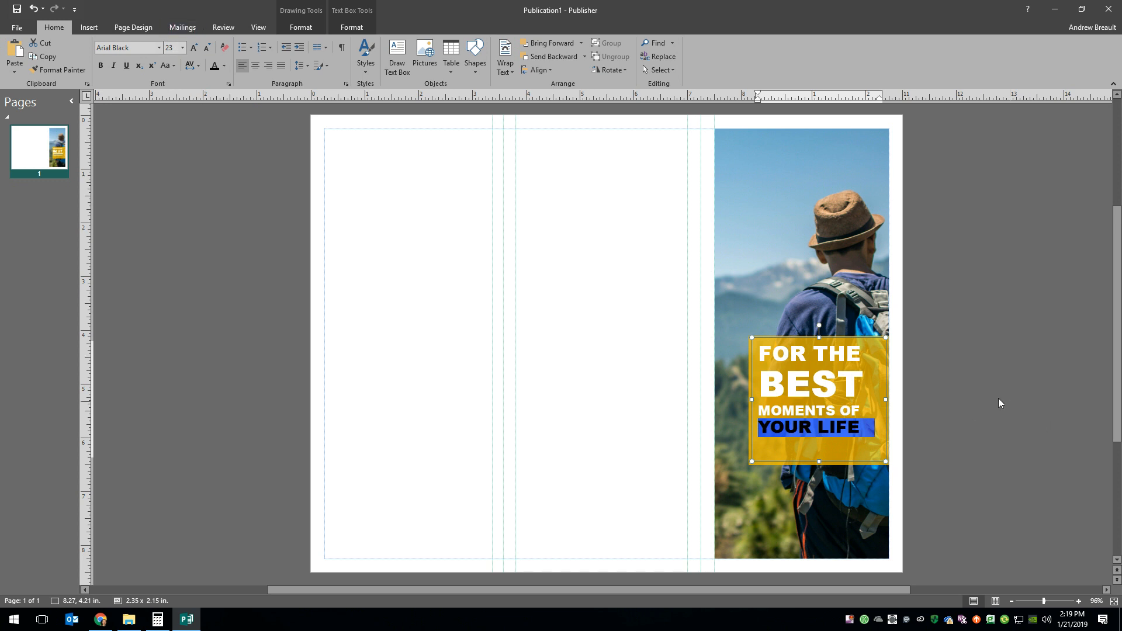
left_click(893, 515)
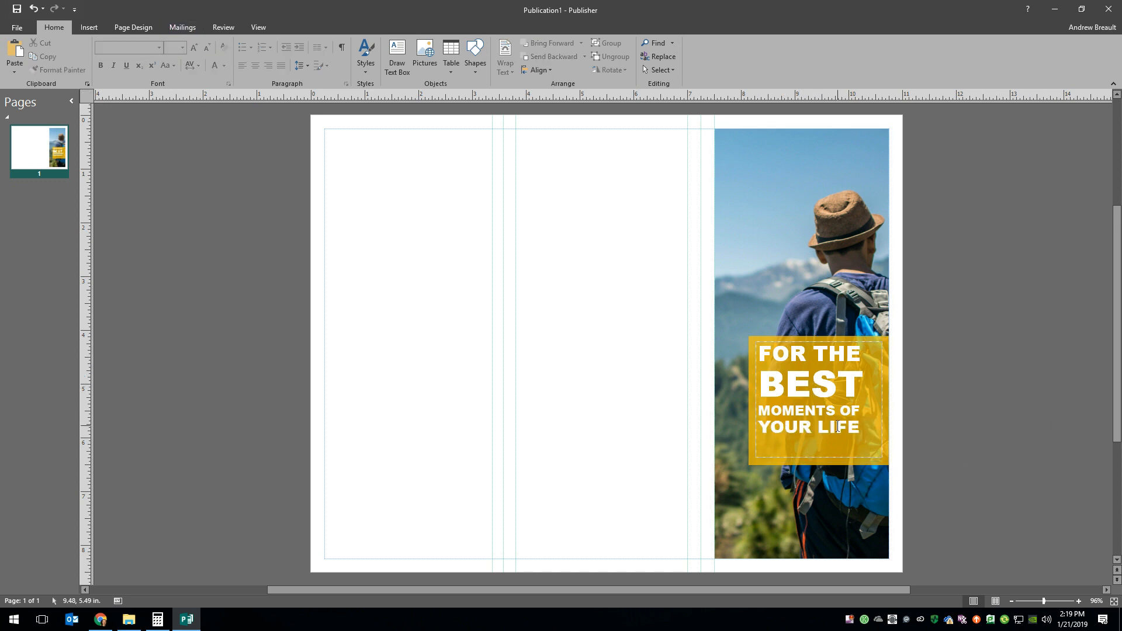
- Center the slogan text horizontally and vertically within its text box
mouse_move(871, 435)
left_mouse_down()
mouse_move(756, 404)
mouse_move(746, 357)
left_mouse_up()
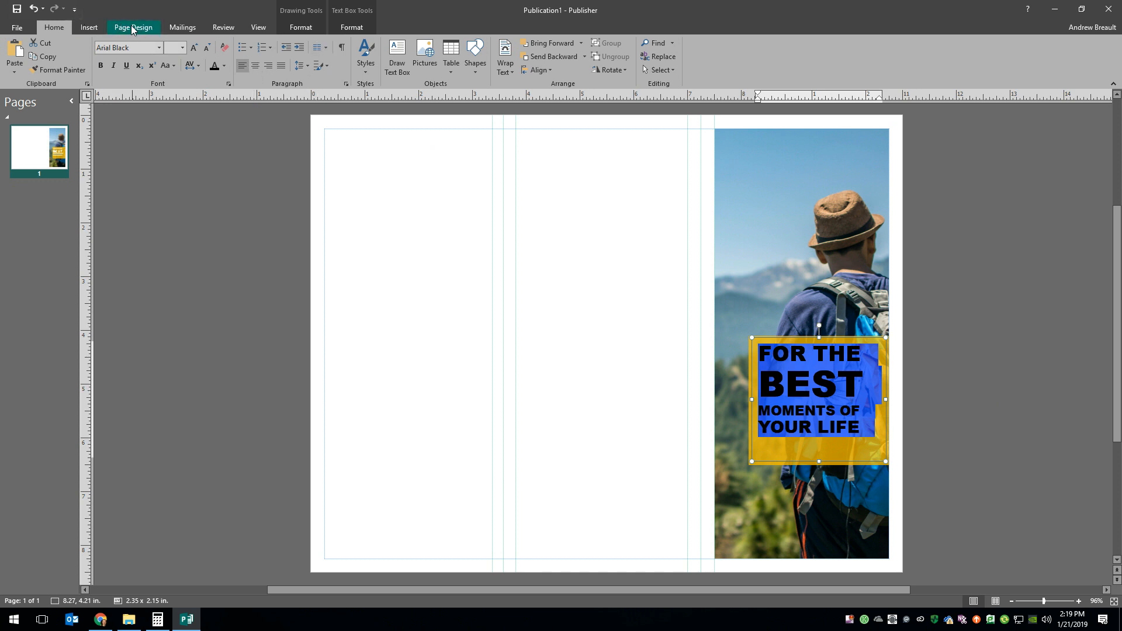
left_click(310, 28)
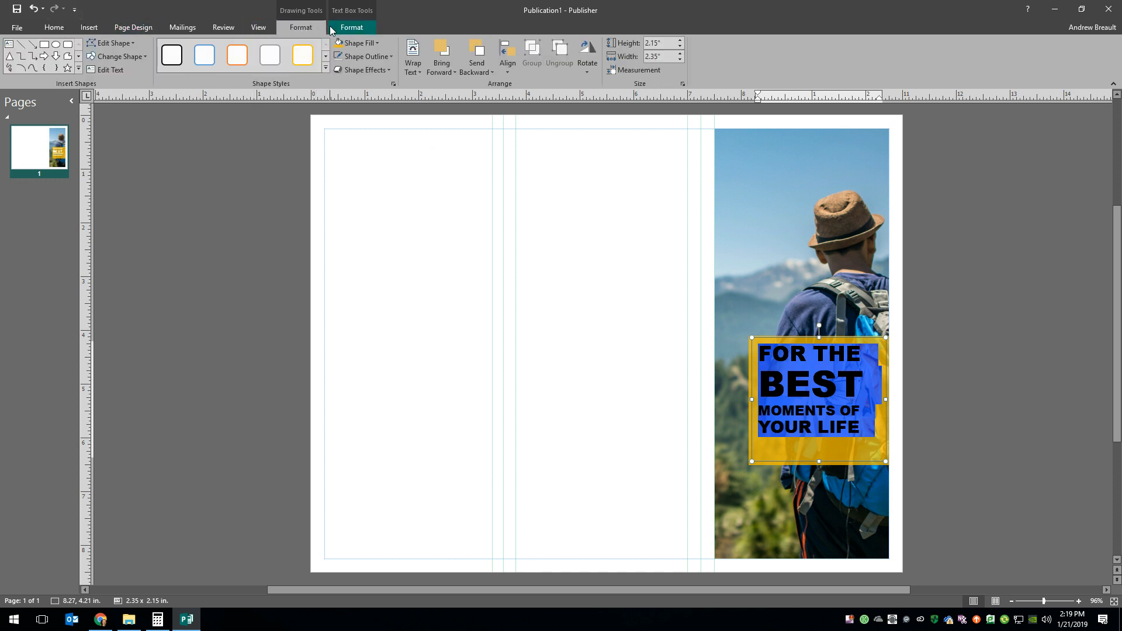
left_click(349, 29)
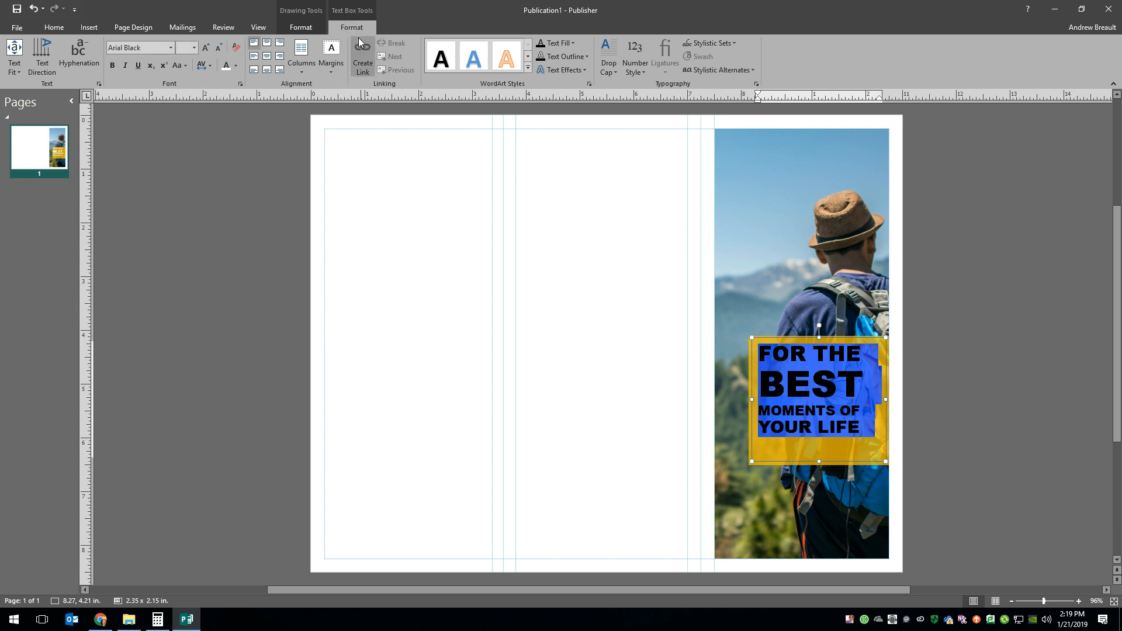
left_click(265, 58)
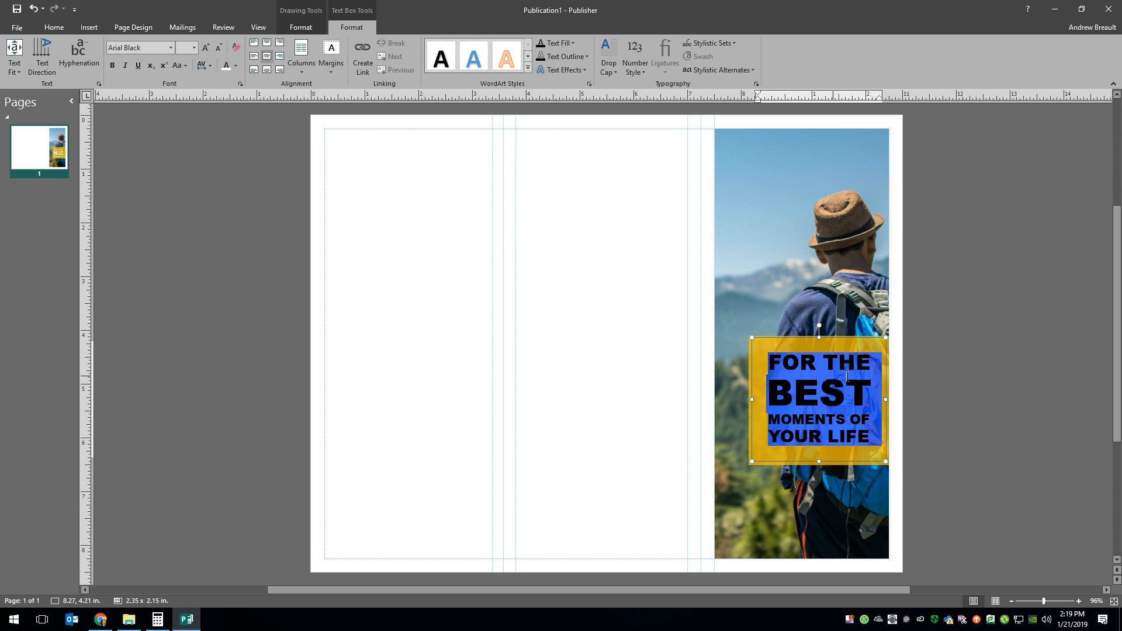
key("Escape")
left_click(992, 470)
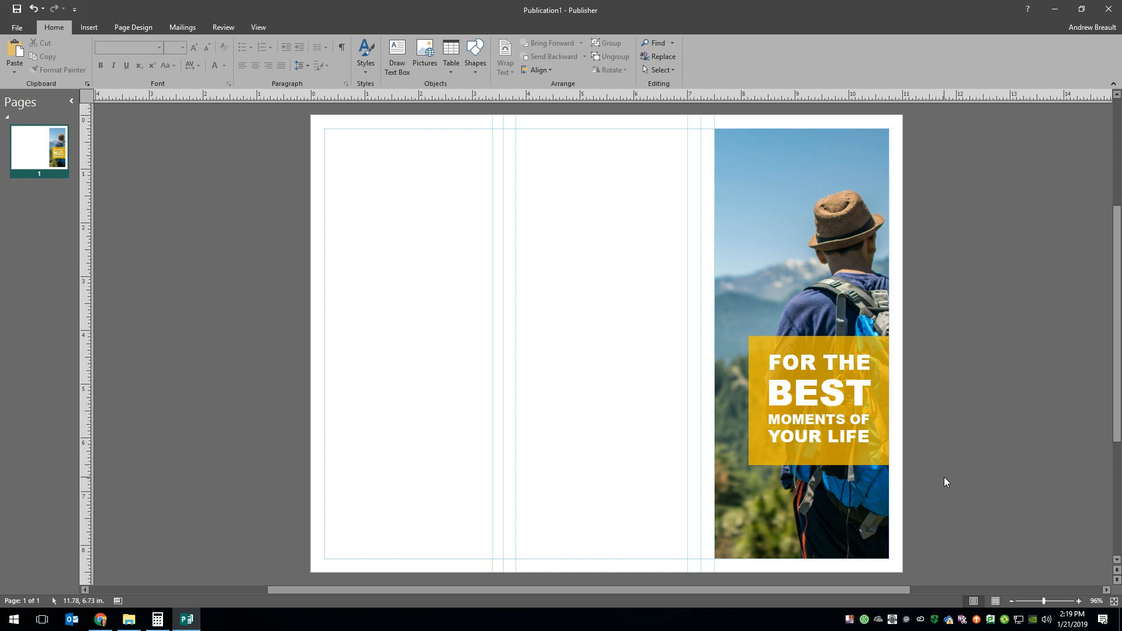
- Examine the sample brochure's cover text in the Keynote slide, close the Calculator and return to Publisher
left_click(102, 620)
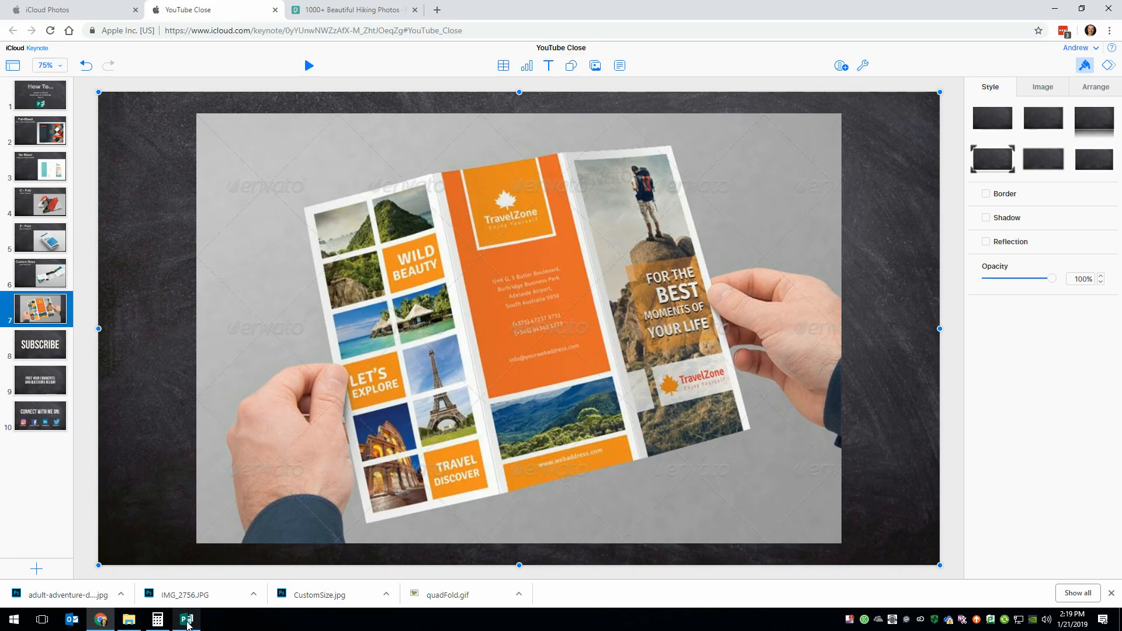
left_click(158, 620)
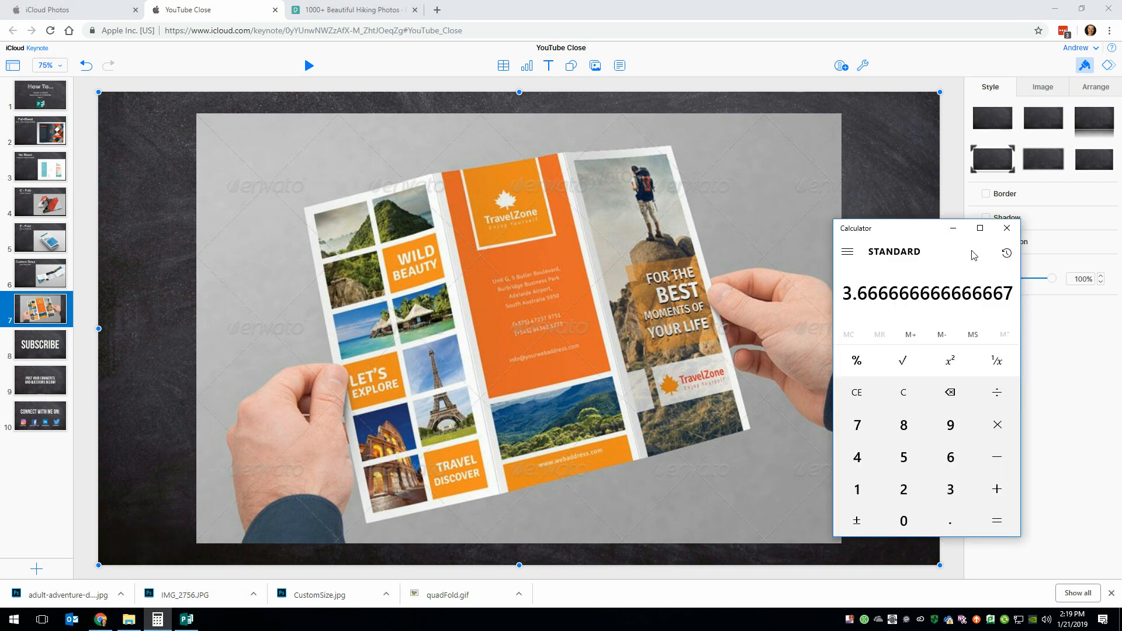
left_click(1007, 227)
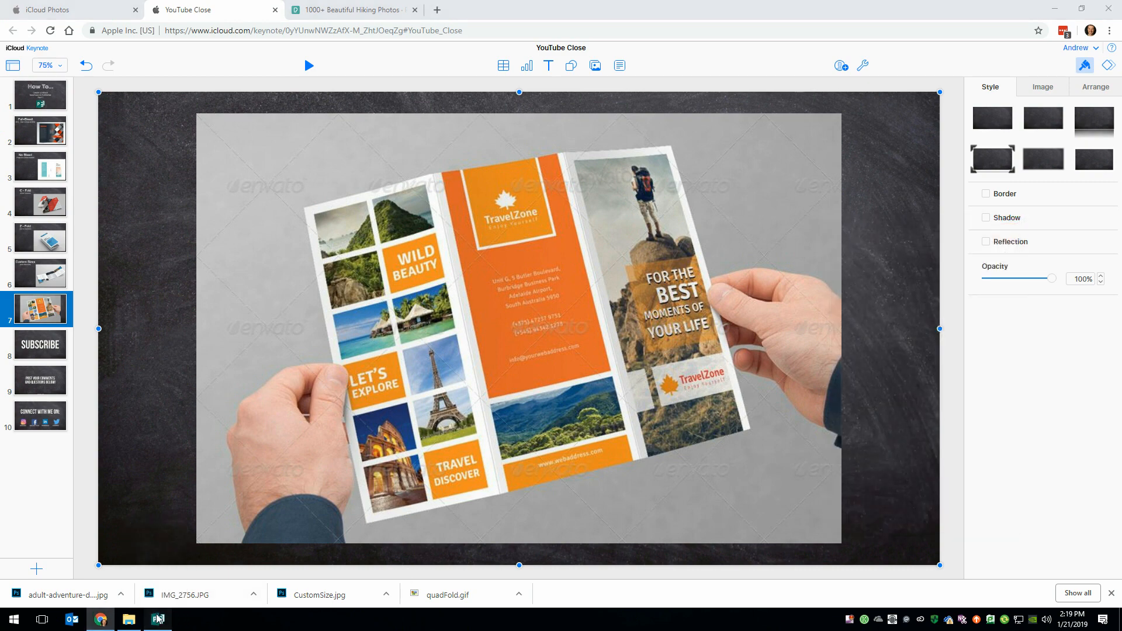
left_click(157, 618)
- Apply the first Outer shadow text effect to all four lines of the cover slogan
left_click(876, 435)
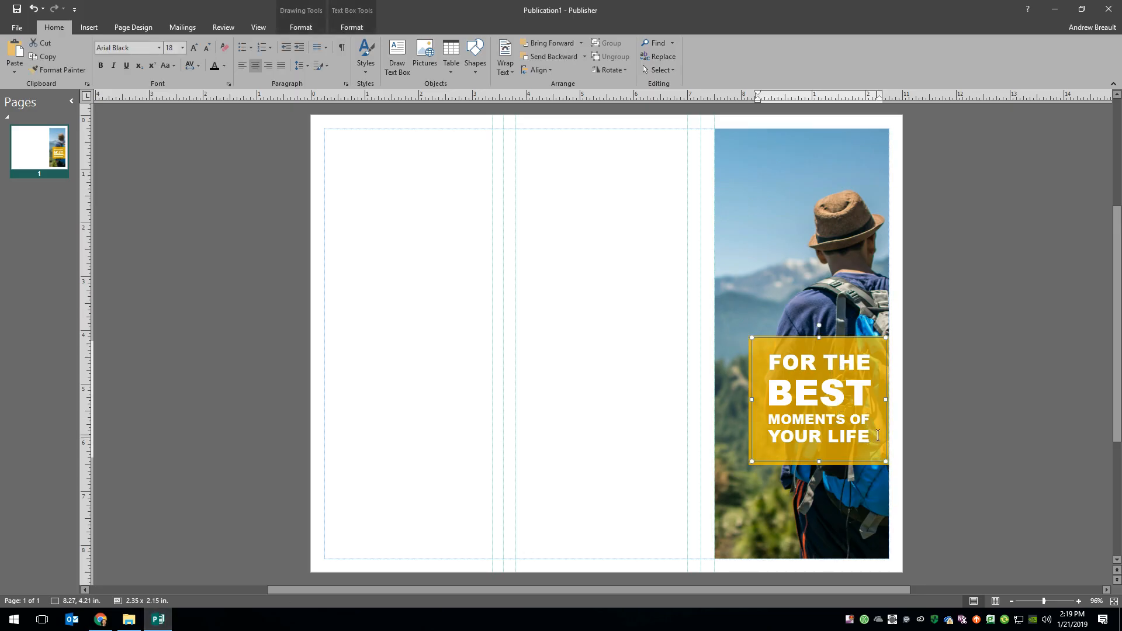
left_click_drag(874, 436, 768, 358)
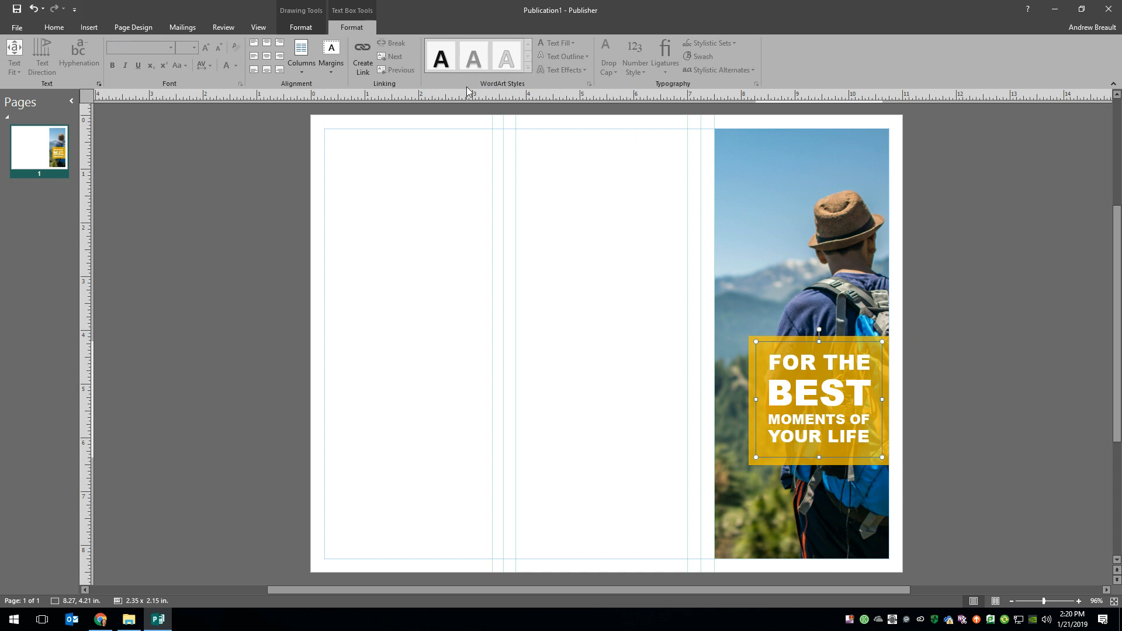
left_click(880, 442)
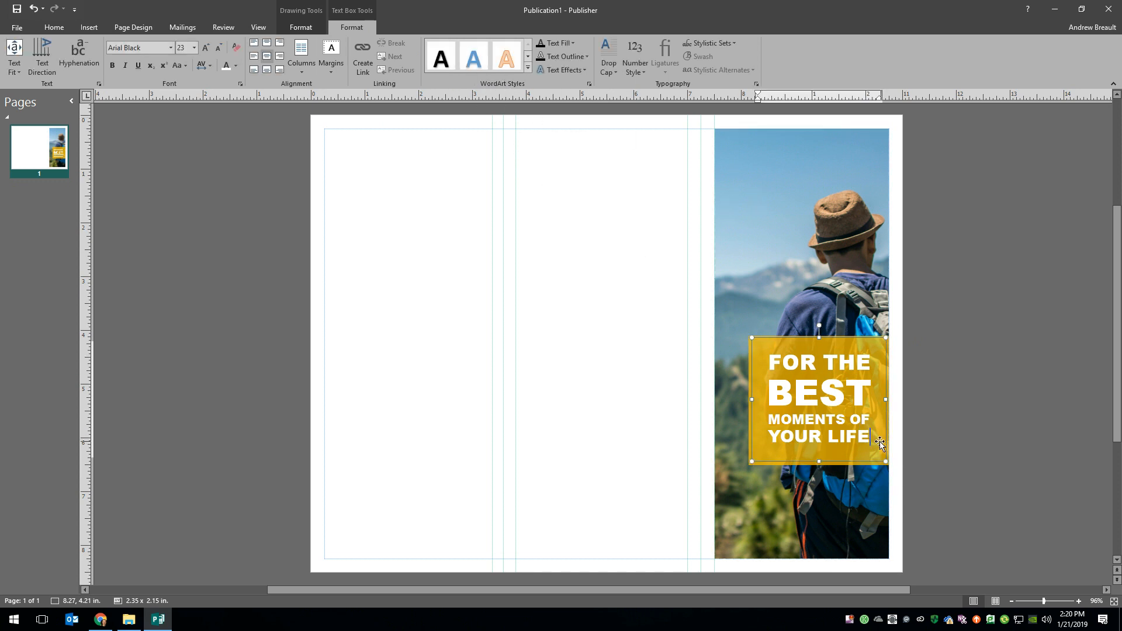
key("ctrl+a")
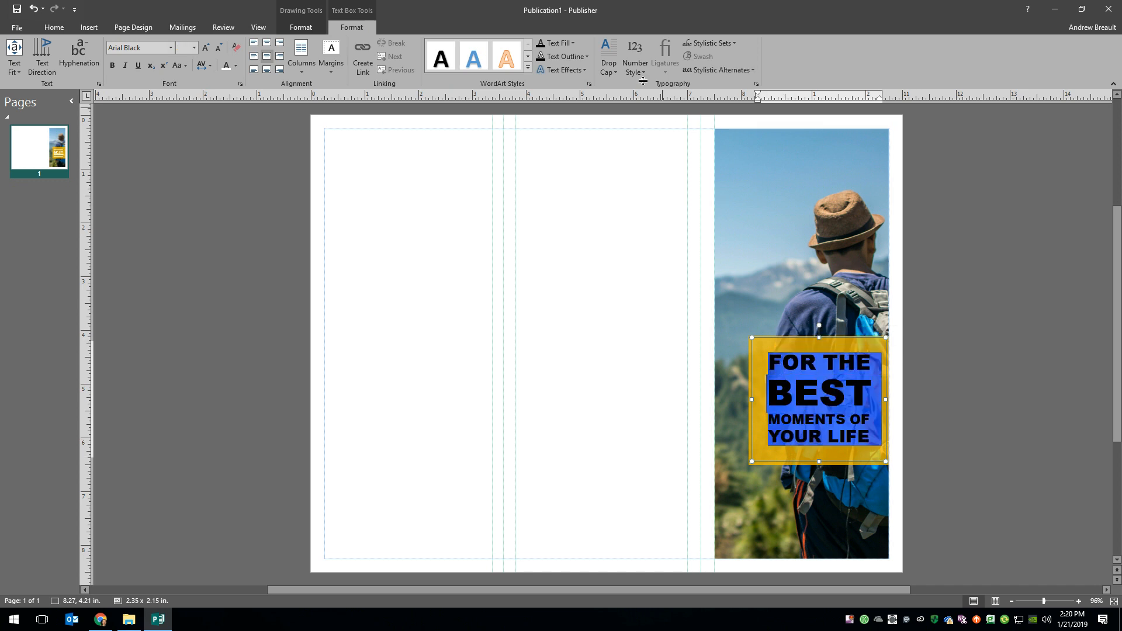
left_click(584, 69)
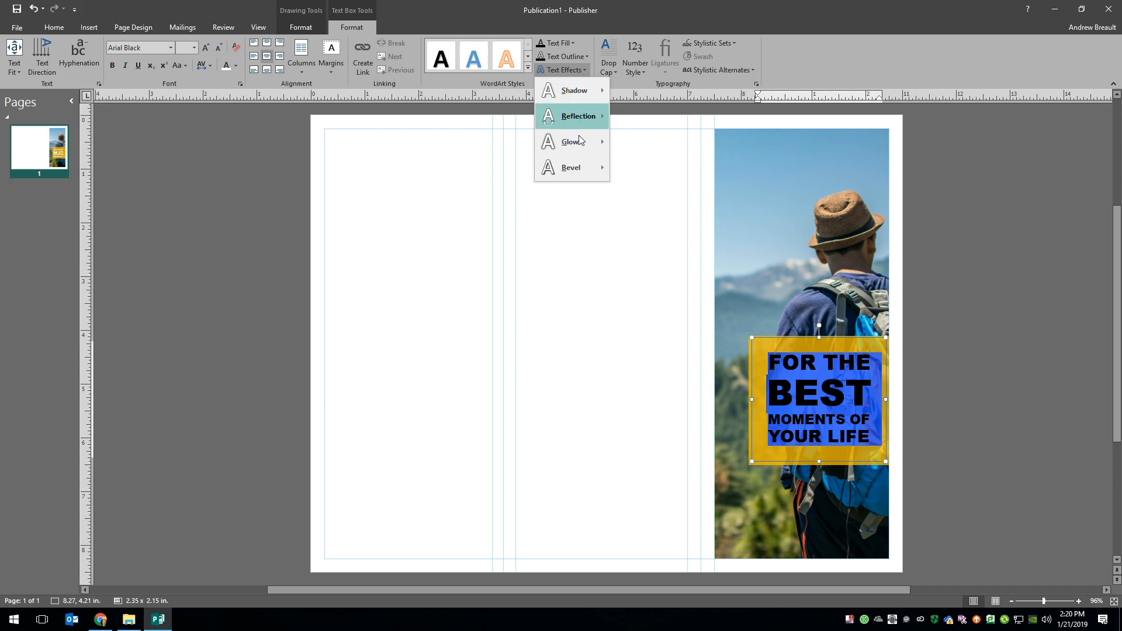
mouse_move(576, 167)
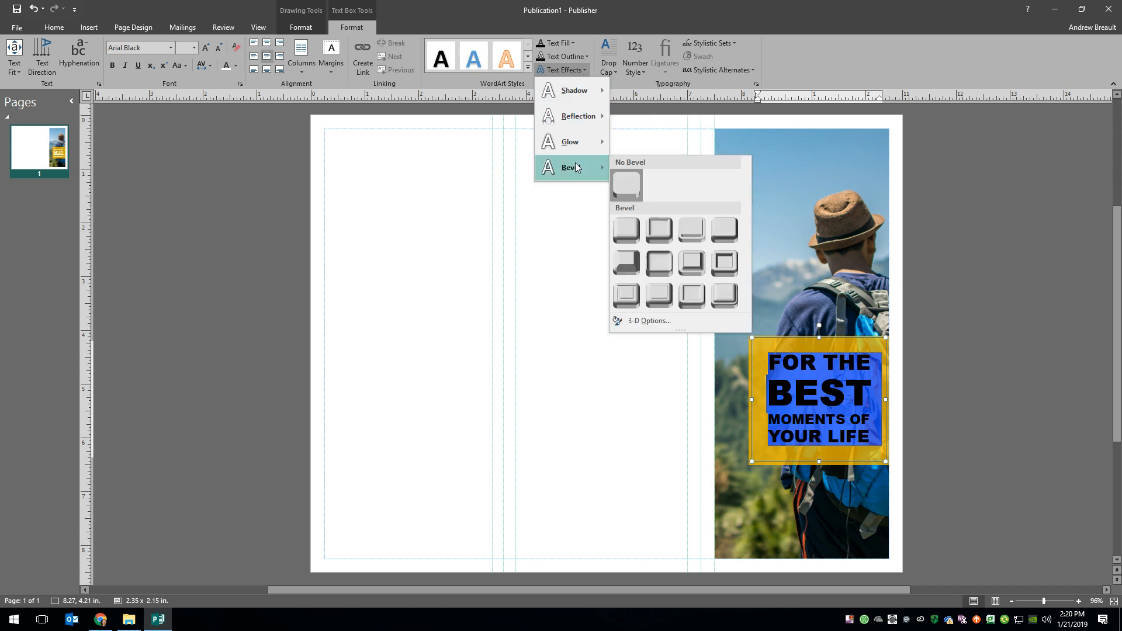
mouse_move(586, 101)
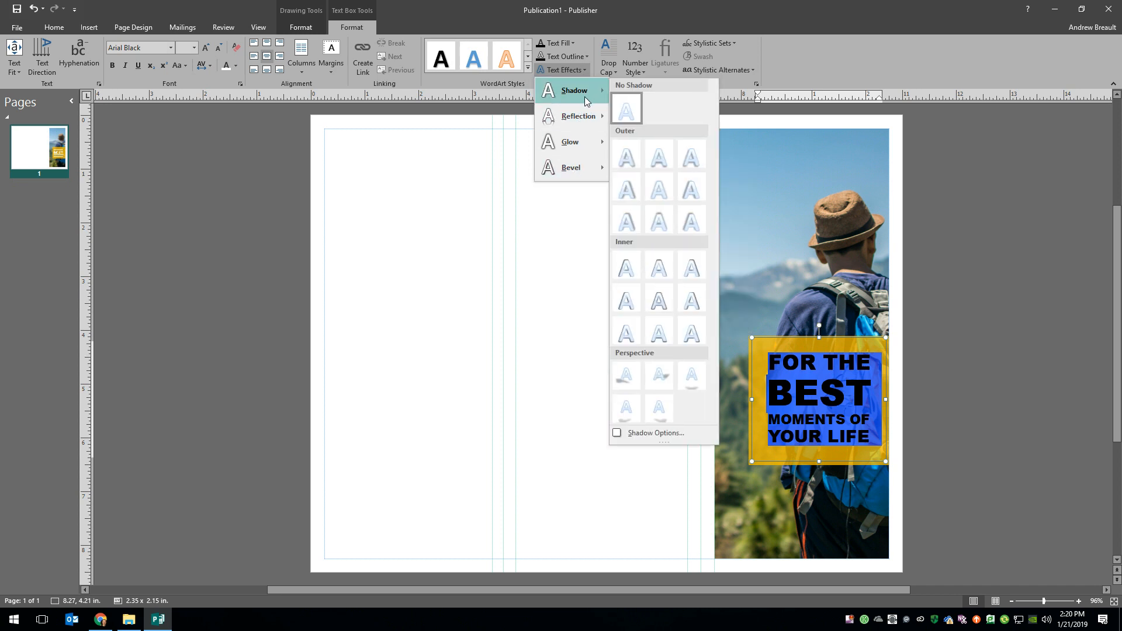
left_click(626, 156)
left_click(1012, 438)
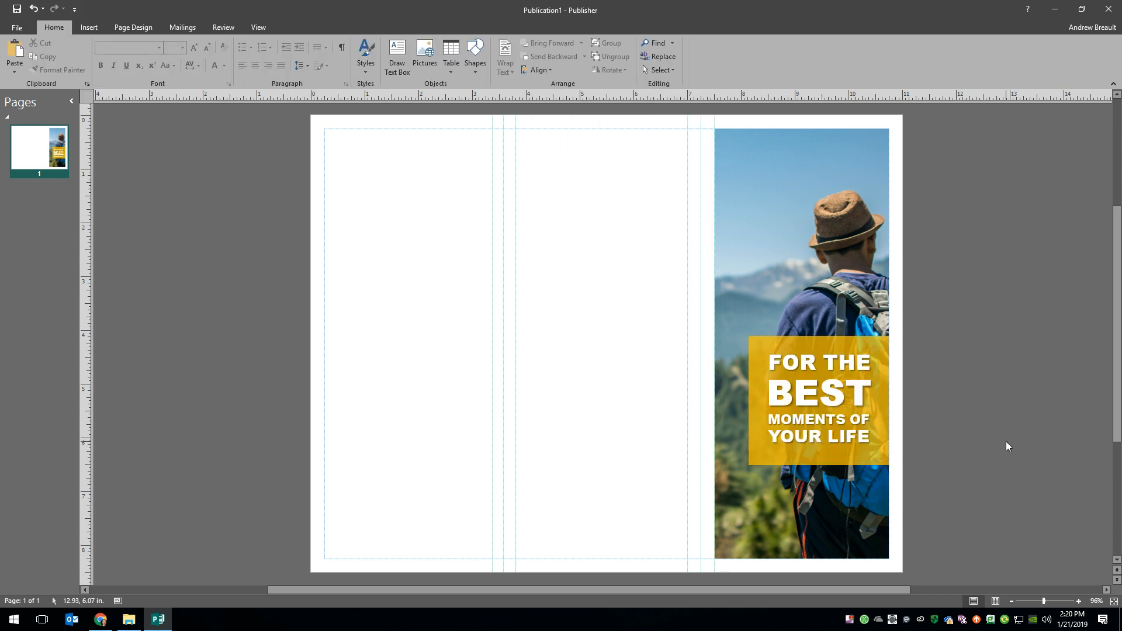